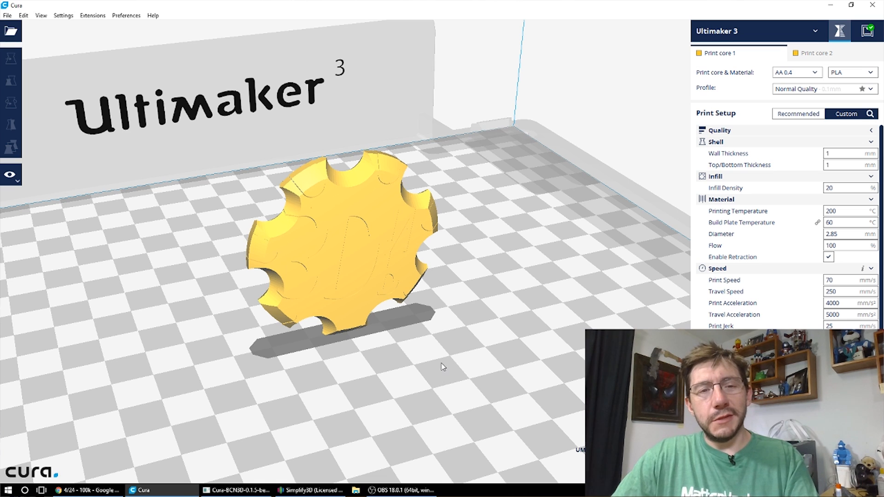
# - Examine the two interlocking coin parts up close, selecting each part separately to compare its position values
pyautogui.scroll(5, 387, 328)
pyautogui.moveTo(354, 275); pyautogui.dragTo(325, 237, button='right')
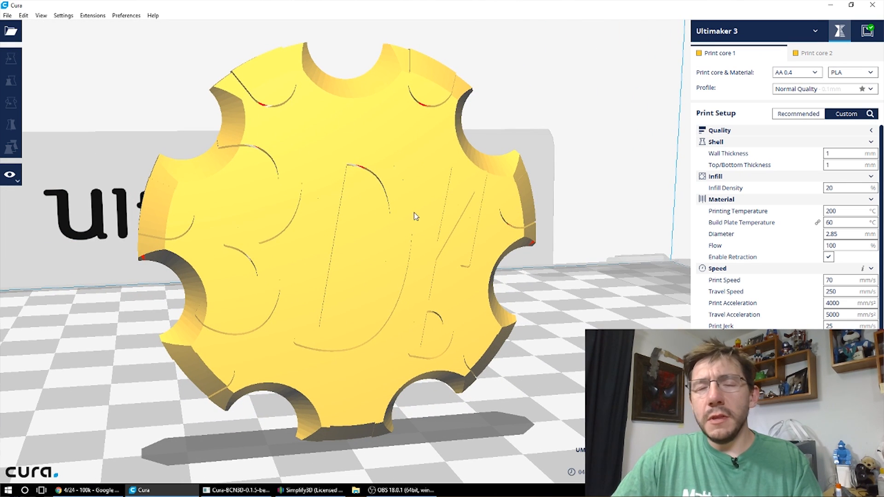
pyautogui.scroll(-3, 416, 252)
pyautogui.moveTo(397, 275); pyautogui.dragTo(411, 290, button='right')
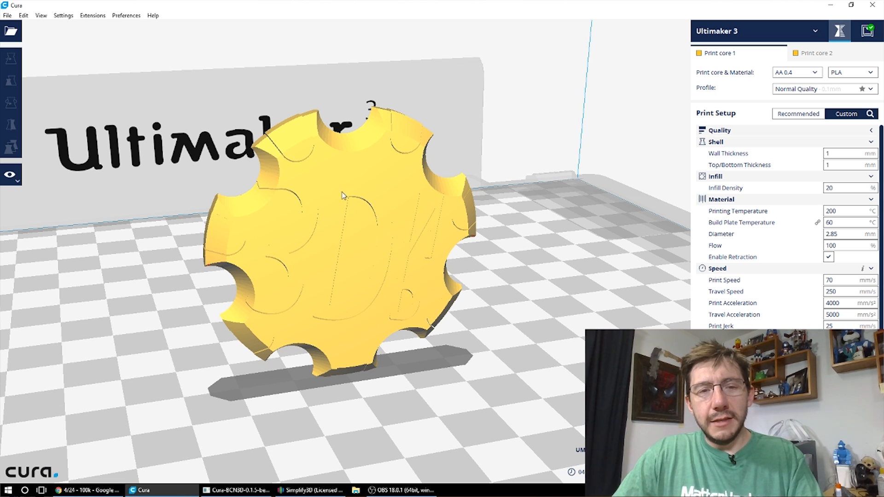
pyautogui.rightClick(335, 173)
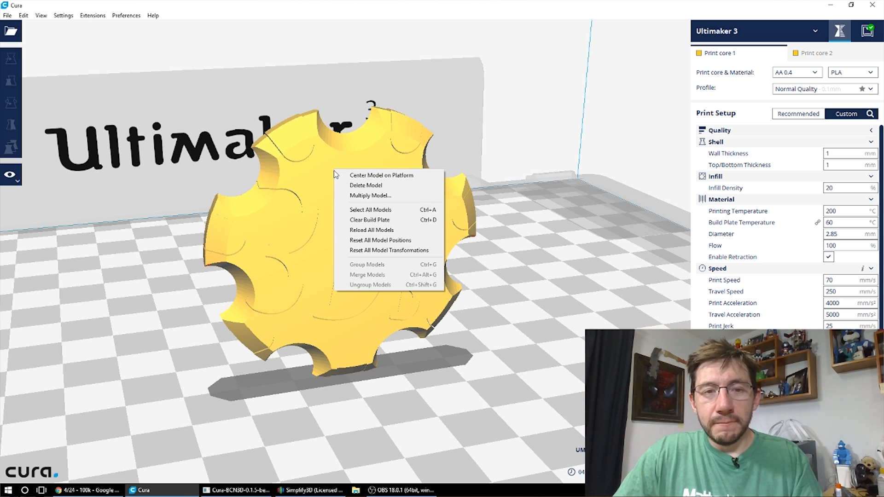
pyautogui.click(339, 154)
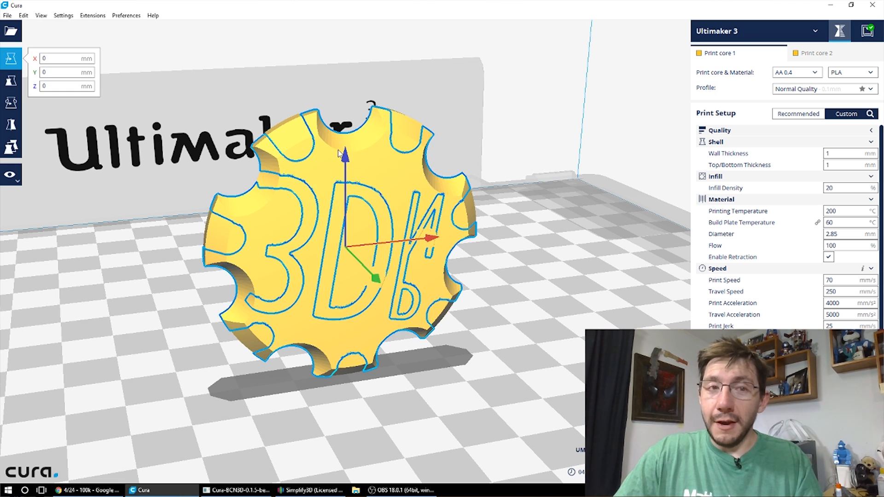
pyautogui.click(268, 118)
pyautogui.click(296, 154)
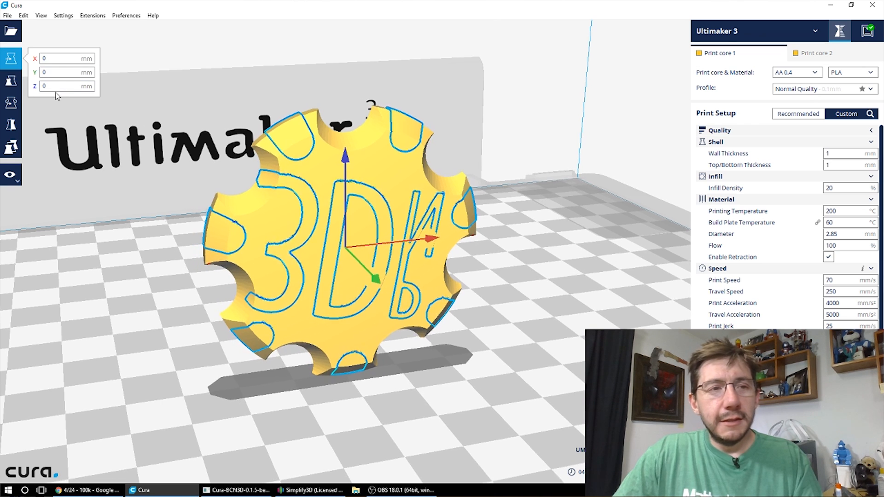
pyautogui.click(275, 152)
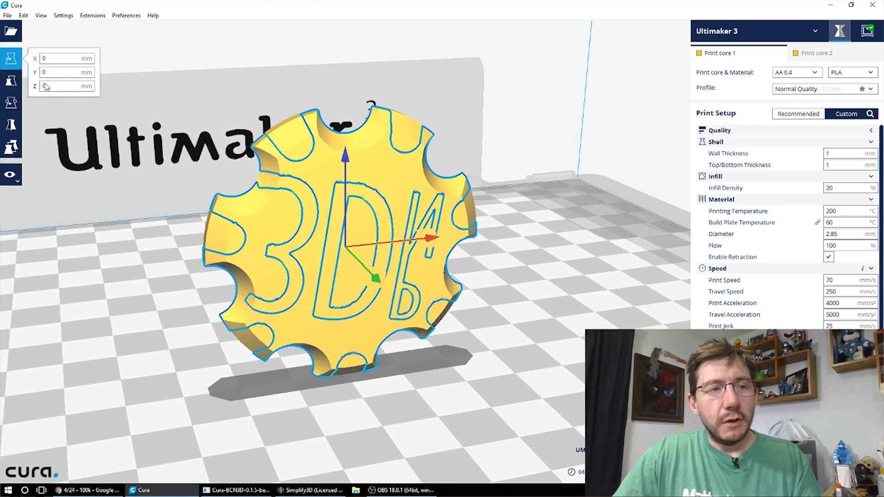
pyautogui.click(239, 104)
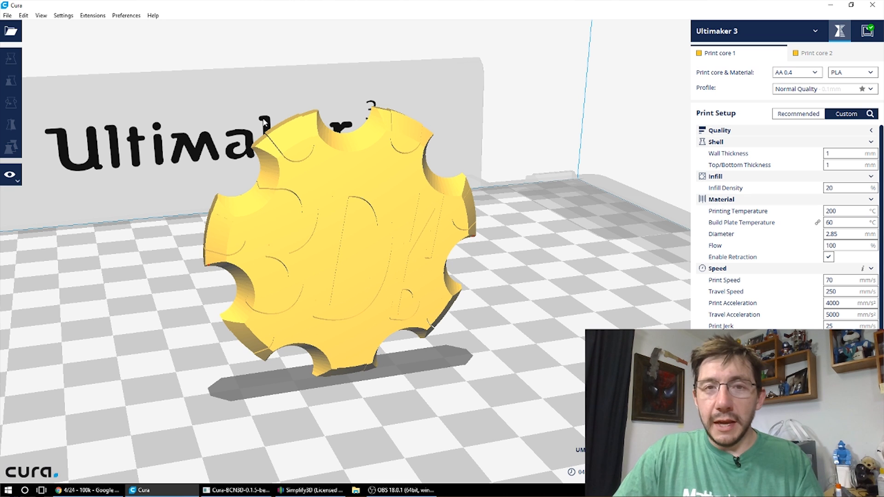
# - Select all coin parts on the build plate and merge the models
pyautogui.hotkey('ctrl', 'a')
pyautogui.rightClick(325, 162)
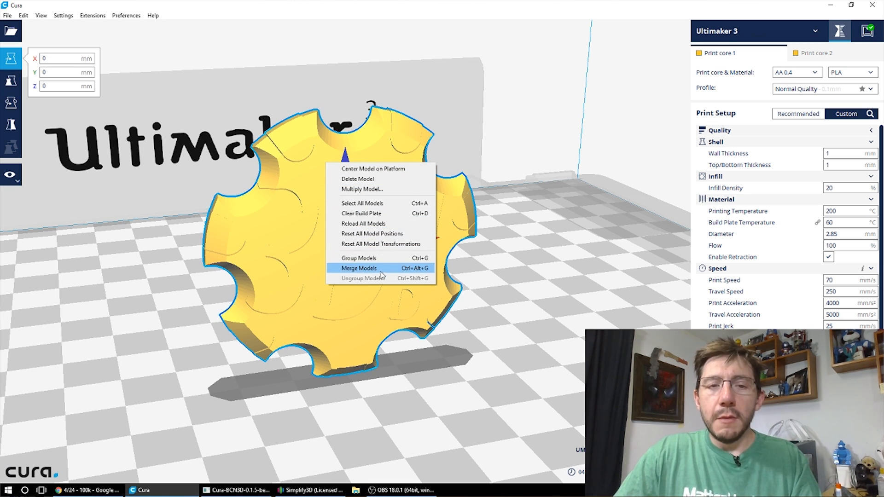
pyautogui.click(359, 268)
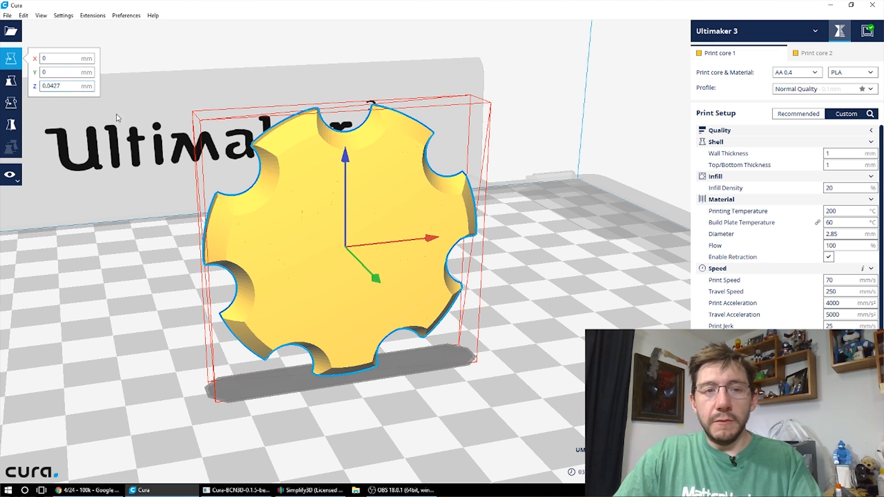
# - Inspect the merged coin by selecting the body and the lettering parts individually and checking their positions
pyautogui.click(326, 80)
pyautogui.click(370, 234)
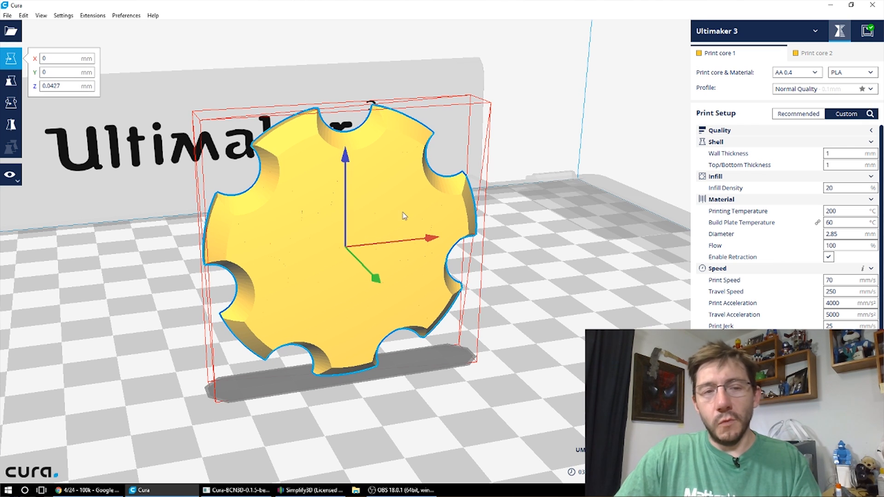
pyautogui.click(501, 219)
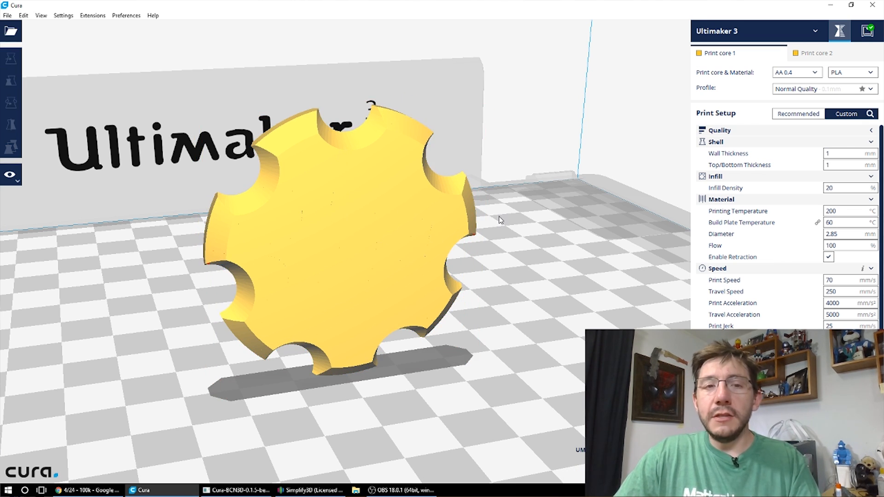
pyautogui.click(381, 215)
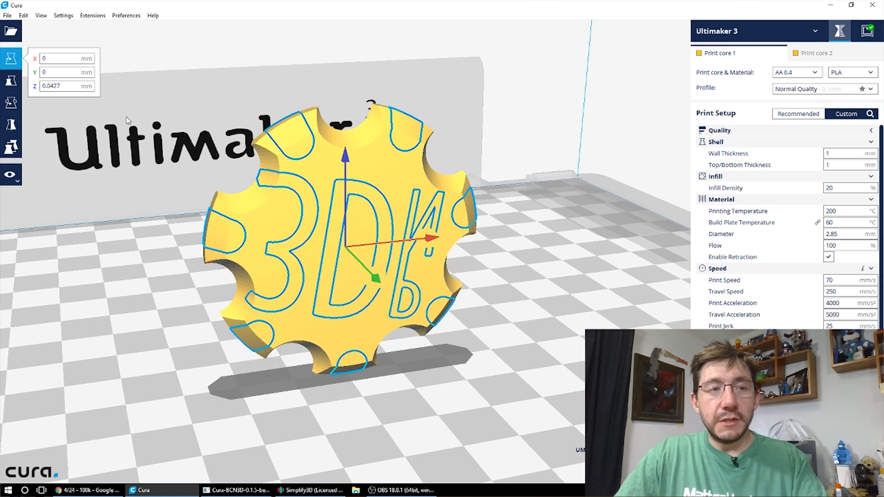
pyautogui.click(345, 110)
pyautogui.click(315, 127)
pyautogui.click(290, 137)
pyautogui.click(270, 150)
pyautogui.click(290, 132)
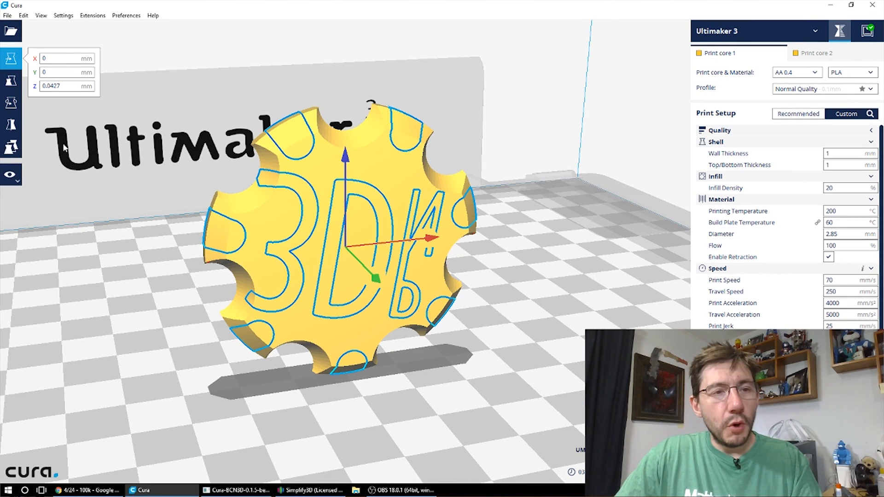
# - Assign the coin's main body to Print core 2 in the per-model settings
pyautogui.click(12, 152)
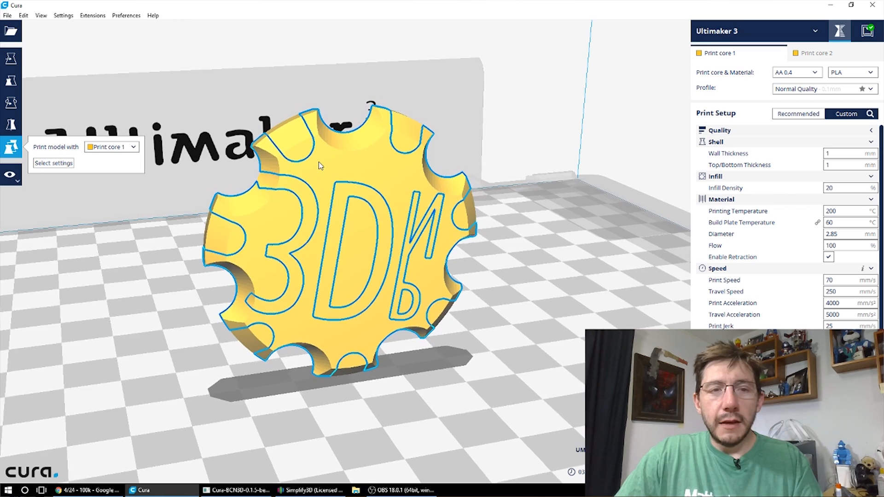
pyautogui.click(134, 147)
pyautogui.click(132, 161)
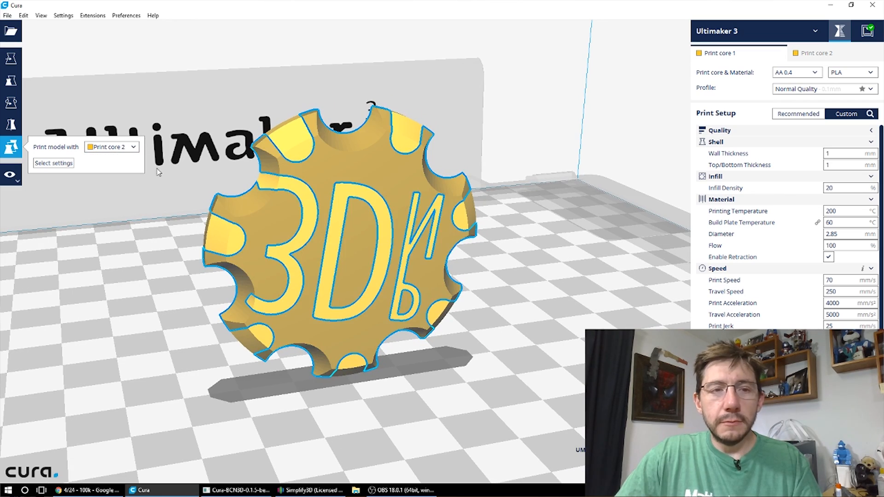
pyautogui.click(206, 145)
pyautogui.moveTo(215, 115); pyautogui.dragTo(230, 125, button='right')
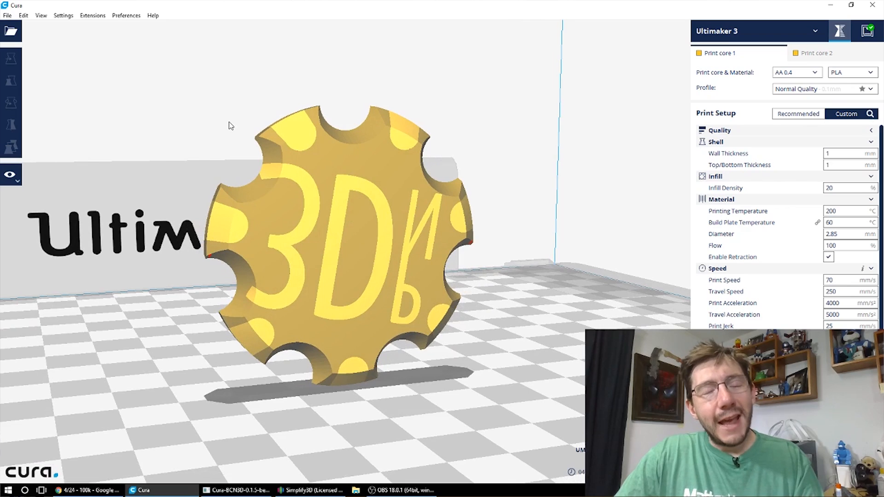
# - Group the coin's body and lettering parts into one combined model
pyautogui.click(376, 155)
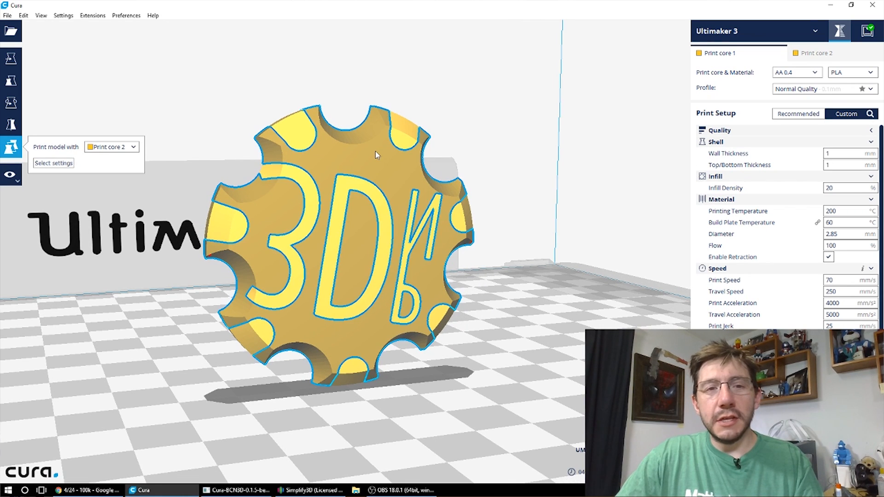
pyautogui.moveTo(376, 154); pyautogui.dragTo(340, 123, button='right')
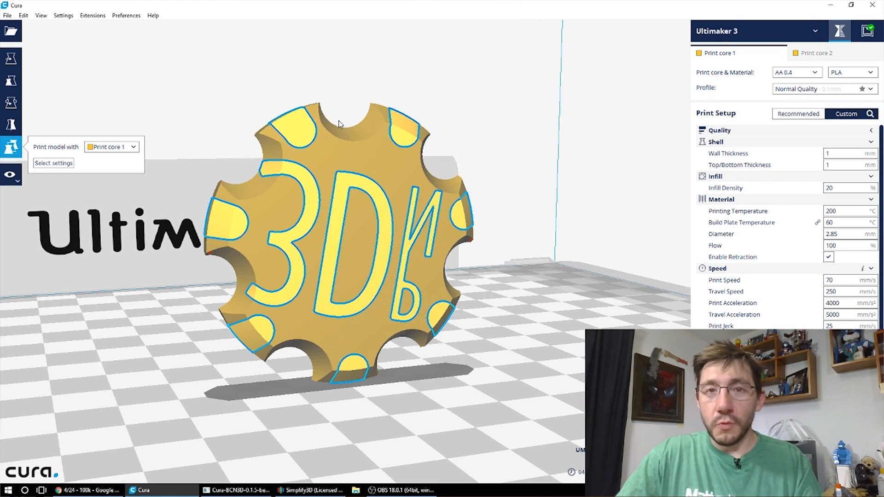
pyautogui.click(341, 123)
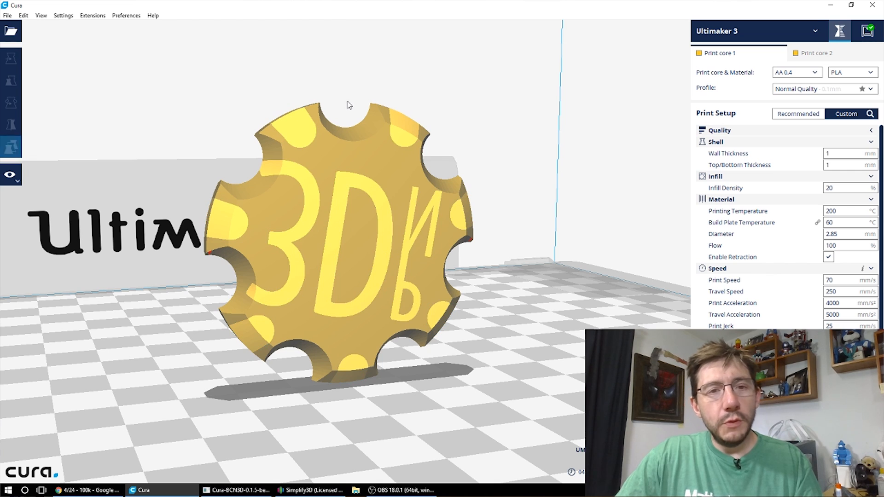
pyautogui.click(342, 122)
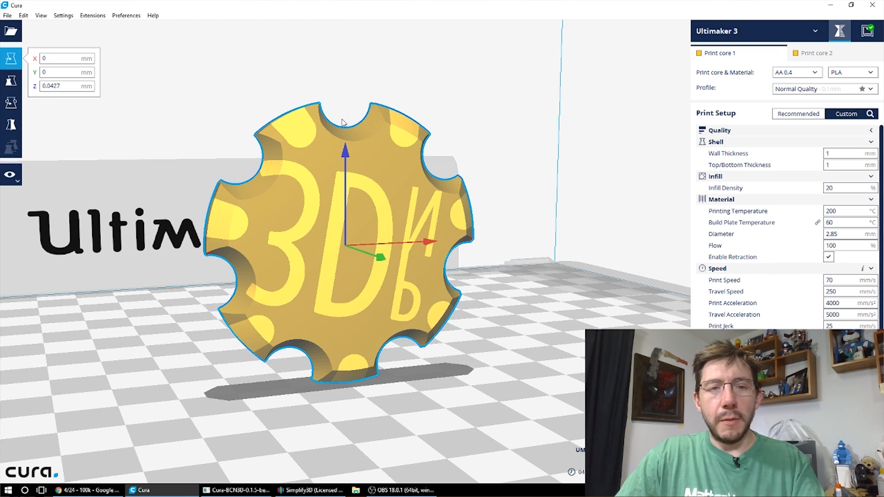
pyautogui.rightClick(372, 149)
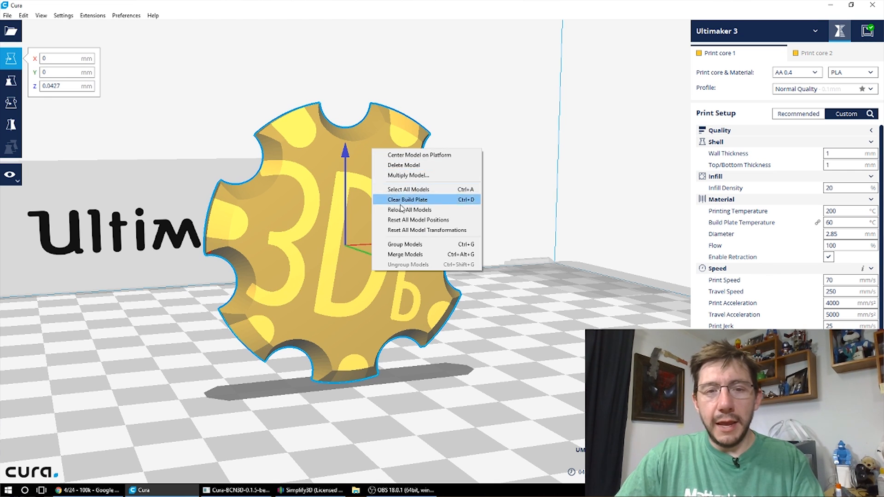
pyautogui.click(416, 246)
# - Rotate the grouped coin to lie flat, and reset all model positions to set it on the build plate
pyautogui.click(11, 102)
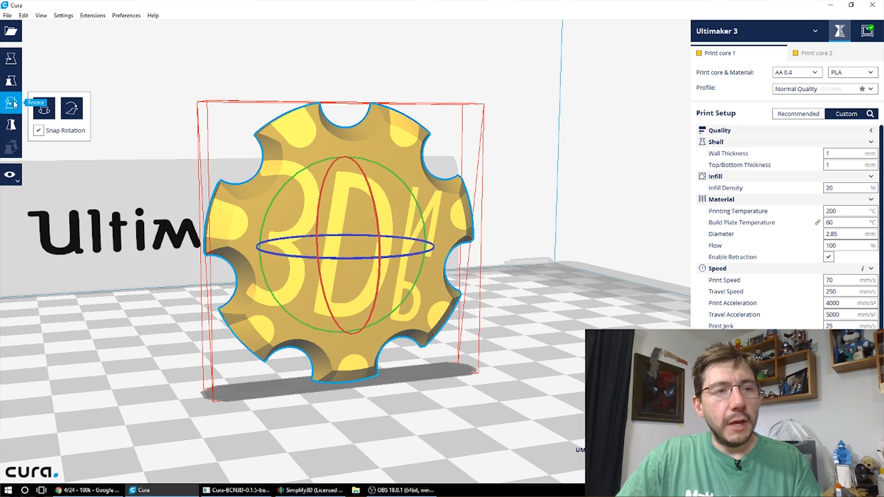
pyautogui.moveTo(366, 189); pyautogui.dragTo(368, 347)
pyautogui.rightClick(339, 252)
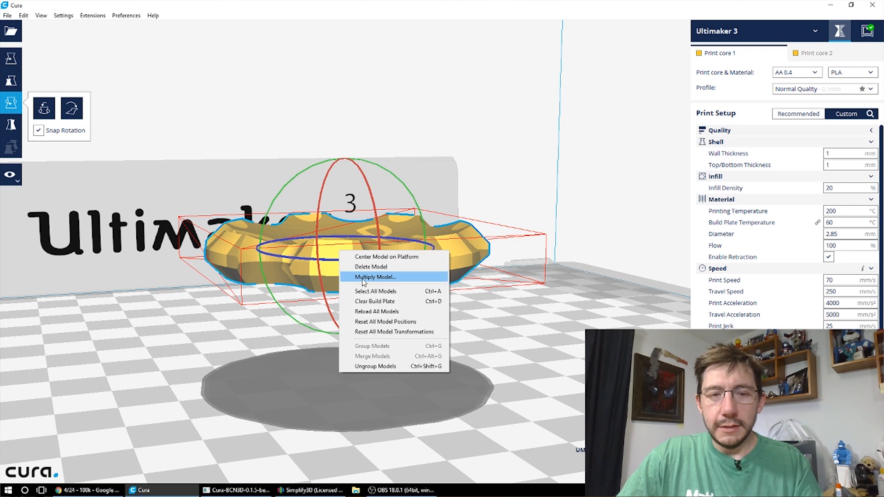
pyautogui.click(373, 322)
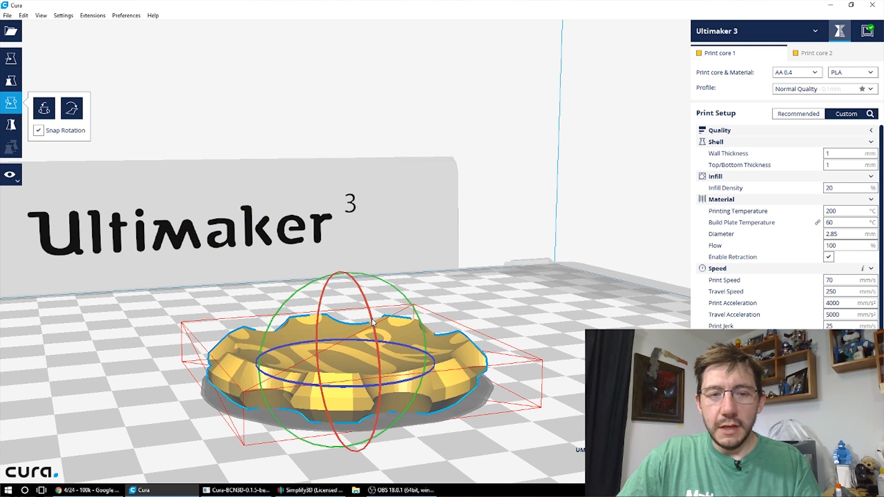
pyautogui.click(449, 139)
pyautogui.moveTo(449, 139); pyautogui.dragTo(383, 245, button='right')
pyautogui.scroll(5, 383, 245)
pyautogui.moveTo(618, 316); pyautogui.dragTo(611, 275, button='middle')
pyautogui.moveTo(636, 304); pyautogui.dragTo(606, 315, button='right')
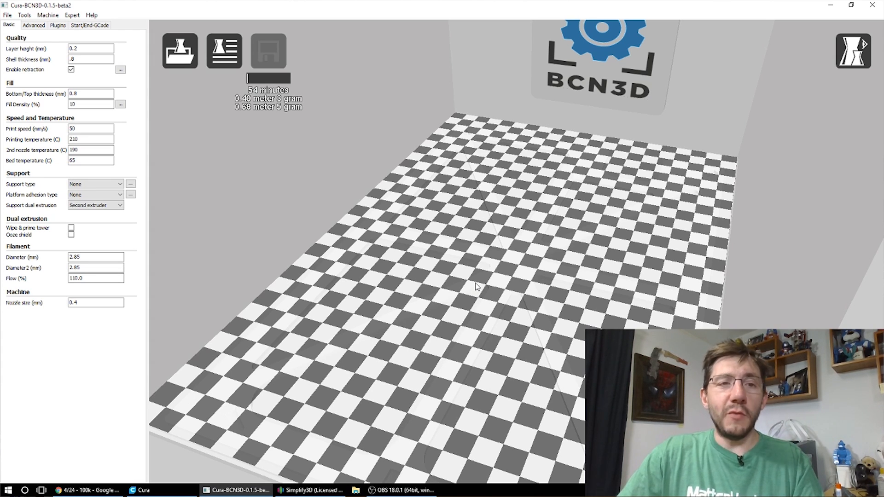
# - In Cura-BCN3D, load Joel-Dual-Extrusion-Color-1-Fixed.stl and Joel-Dual-Extrusion-Color-2.stl from the 3dpn coin folder
pyautogui.click(180, 51)
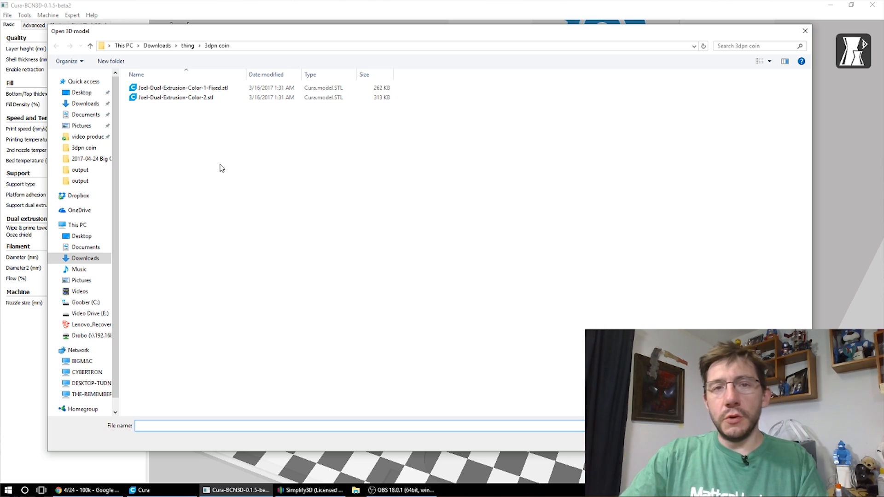
pyautogui.click(192, 88)
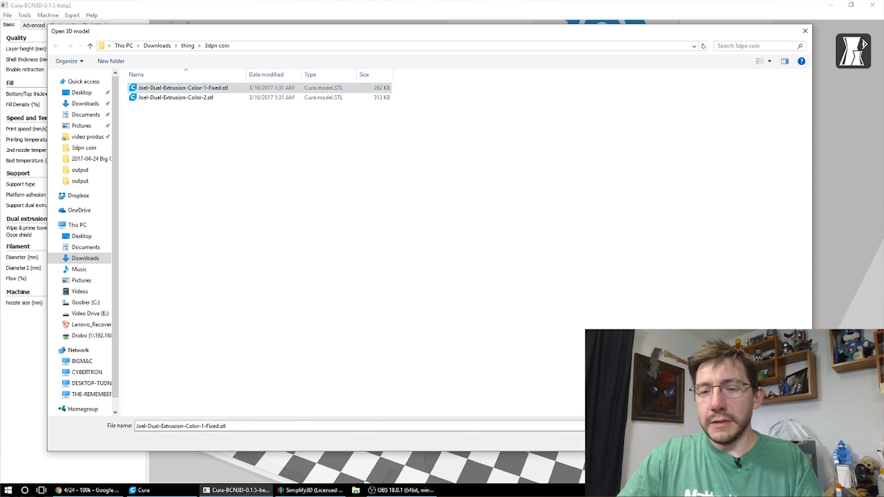
pyautogui.click(743, 439)
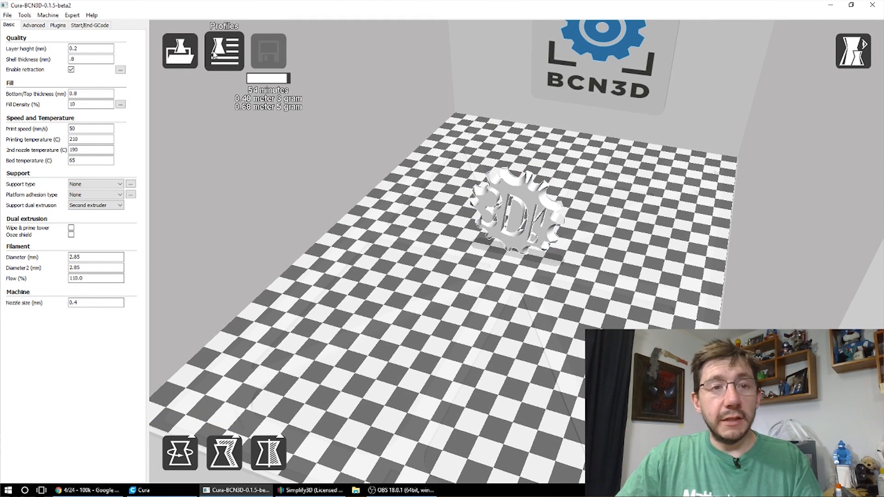
pyautogui.click(179, 51)
pyautogui.click(184, 97)
pyautogui.click(742, 439)
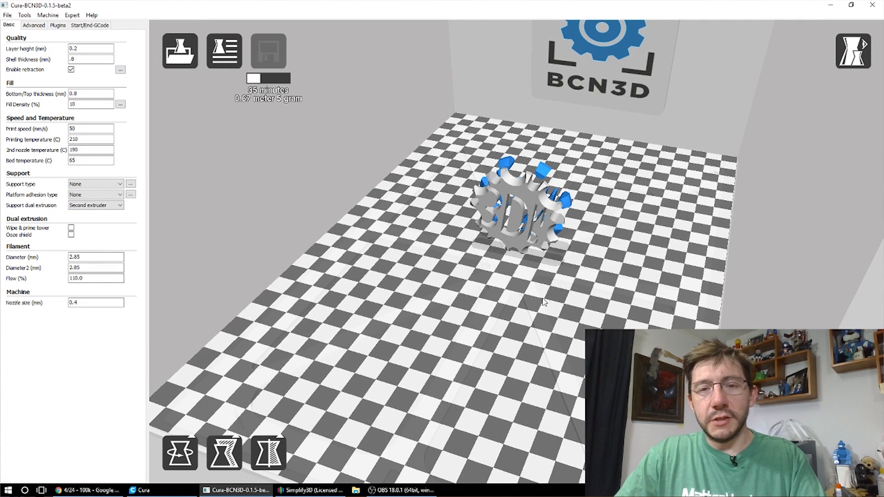
# - Combine the two loaded coin parts using the dual extrusion merge
pyautogui.rightClick(528, 193)
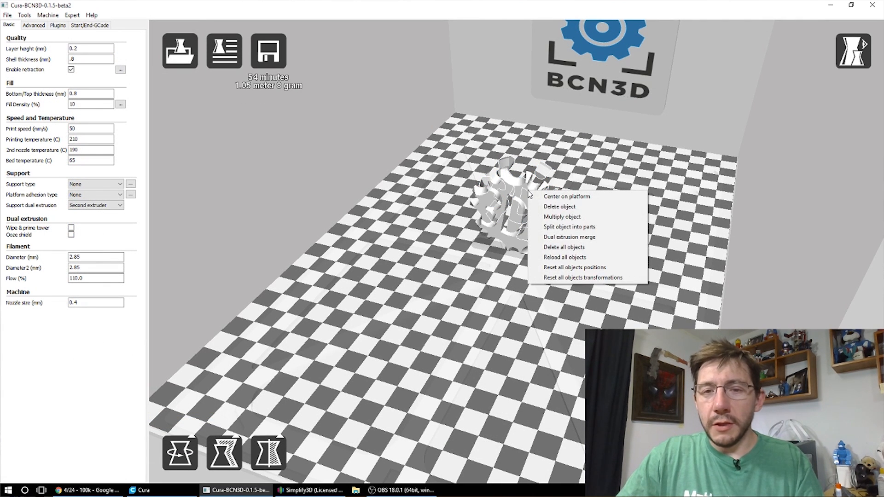
pyautogui.click(569, 238)
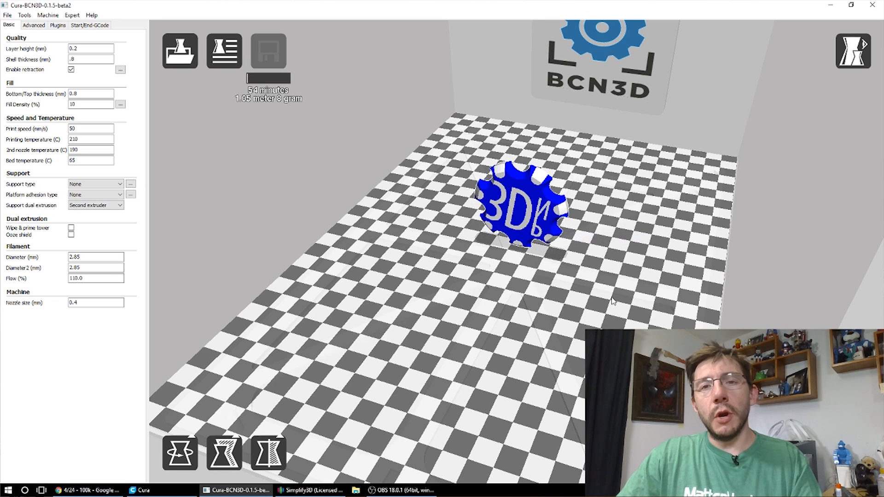
pyautogui.moveTo(524, 182); pyautogui.dragTo(525, 181, button='right')
# - Rotate the merged coin 90° so that it lies flat on the build platform
pyautogui.rightClick(525, 183)
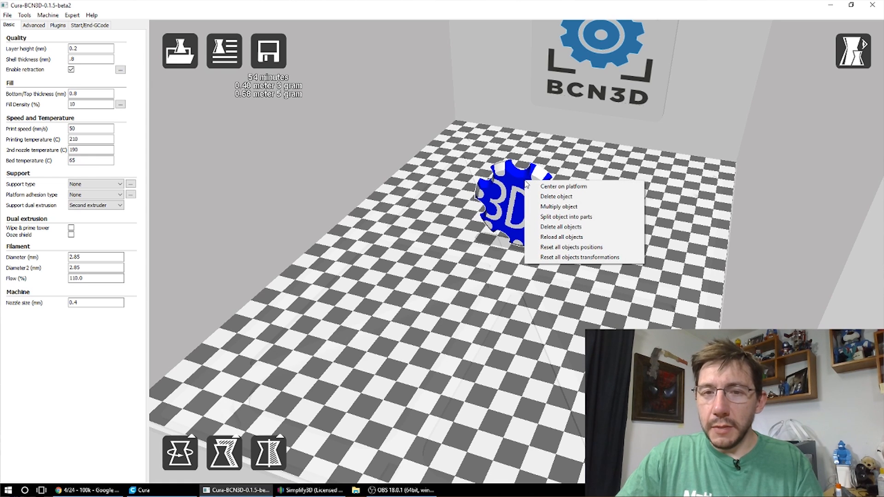
pyautogui.click(561, 236)
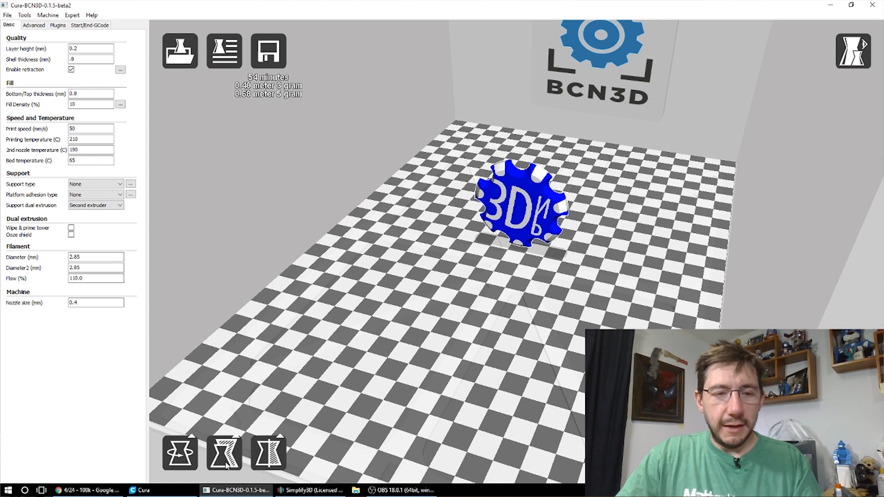
pyautogui.click(186, 455)
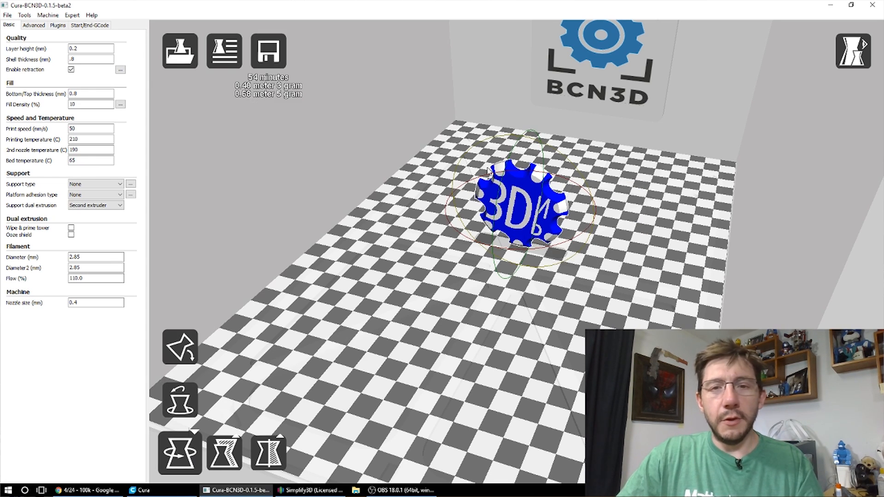
pyautogui.moveTo(541, 188); pyautogui.dragTo(501, 278)
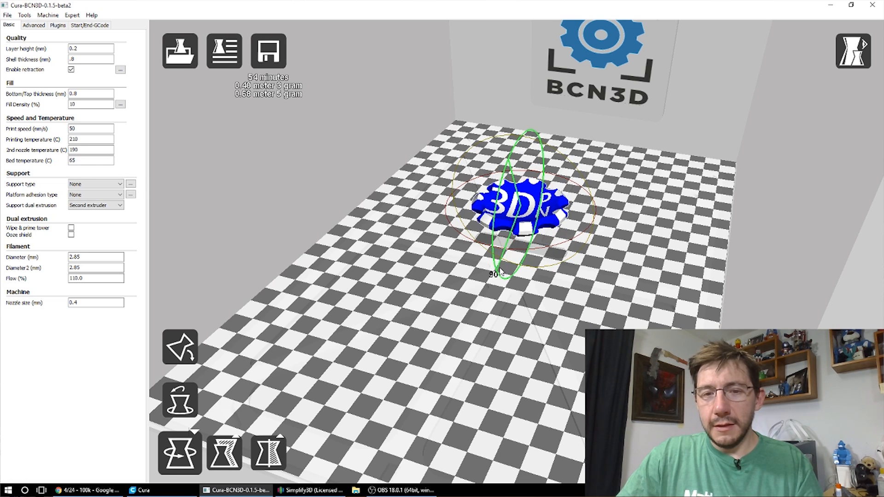
# - Inspect the flat two-color coin in a close-up view from above
pyautogui.scroll(6, 501, 278)
pyautogui.moveTo(385, 366); pyautogui.dragTo(377, 384, button='right')
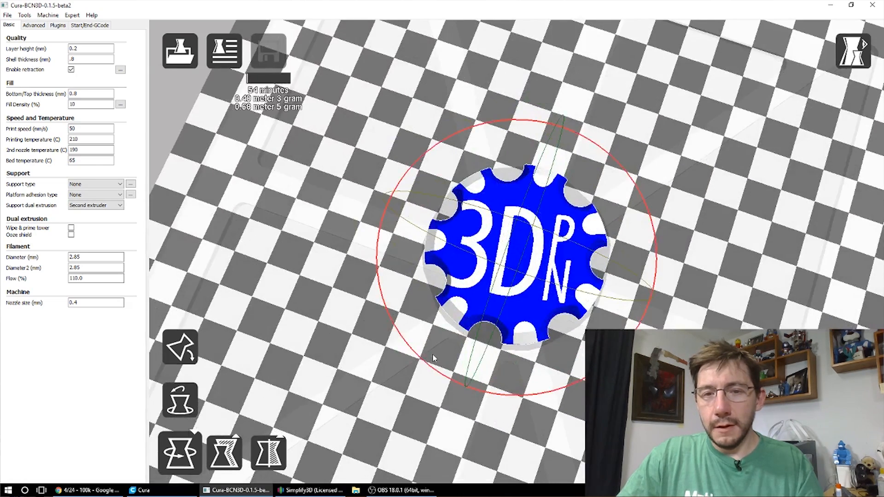
pyautogui.scroll(2, 434, 358)
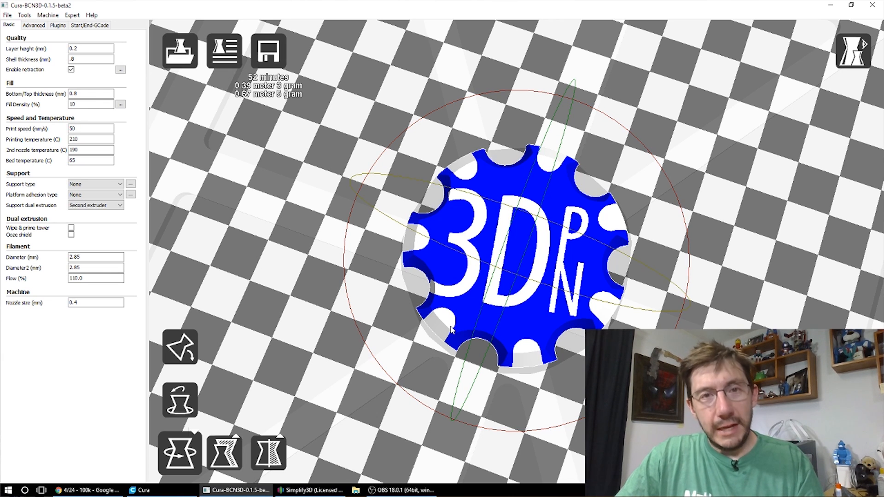
# - Switch to Simplify3D and review the FFF settings of Process1, leaving them without changes
pyautogui.hotkey('alt', 'Tab')
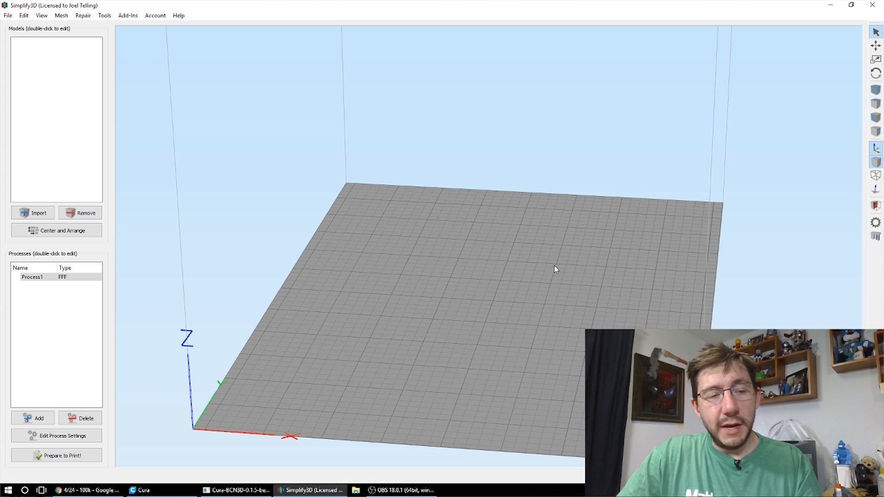
pyautogui.click(56, 436)
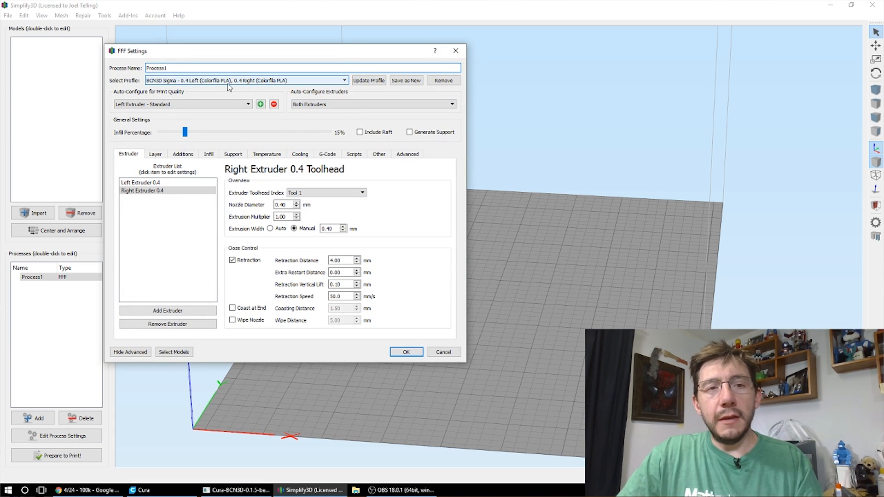
pyautogui.click(446, 351)
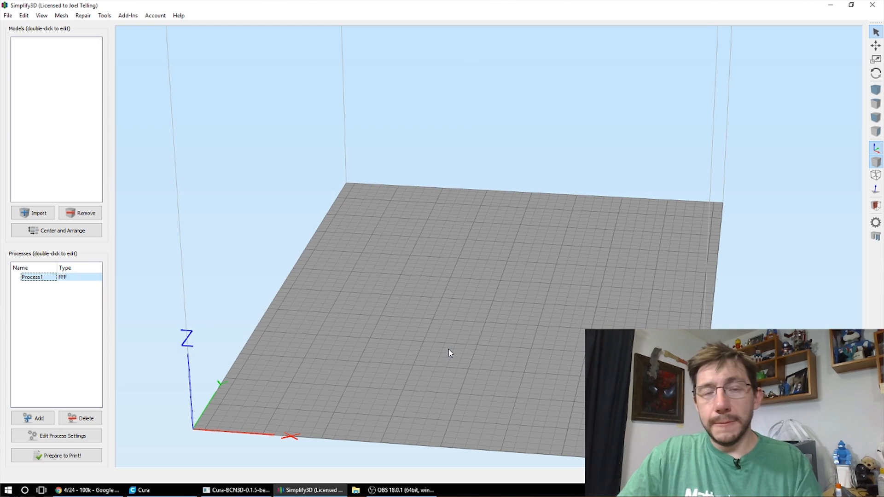
# - Import Joel-Dual-Extrusion-Color-1-Fixed.stl and Joel-Dual-Extrusion-Color-2.stl from the 3dpn coin folder
pyautogui.click(36, 214)
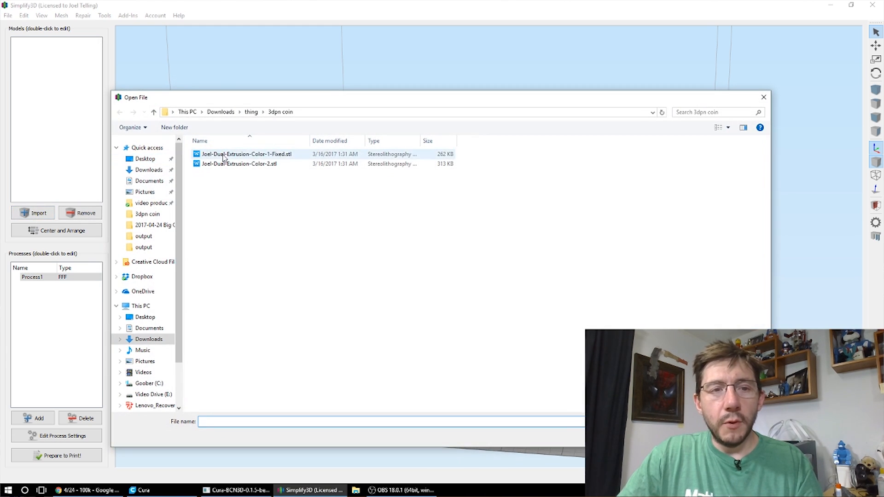
pyautogui.click(226, 155)
pyautogui.keyDown('shift'); pyautogui.click(229, 165); pyautogui.keyUp('shift')
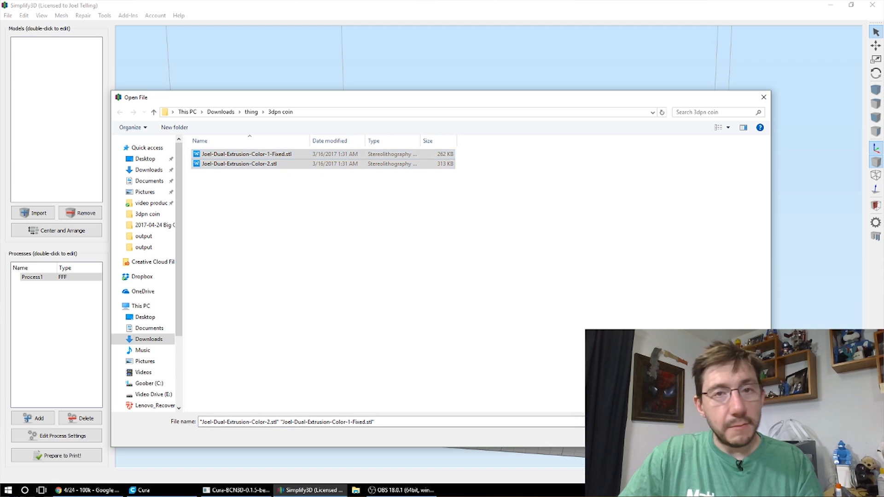
pyautogui.click(691, 436)
# - Use the Dual Extrusion Wizard to group and align both coin models, naming the process group "Angus is Rad!"
pyautogui.moveTo(467, 295); pyautogui.dragTo(471, 272)
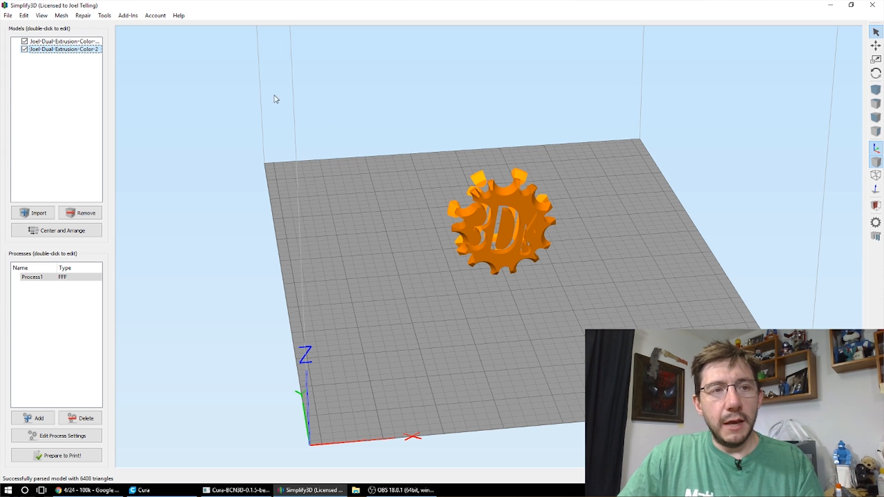
pyautogui.click(105, 15)
pyautogui.click(130, 61)
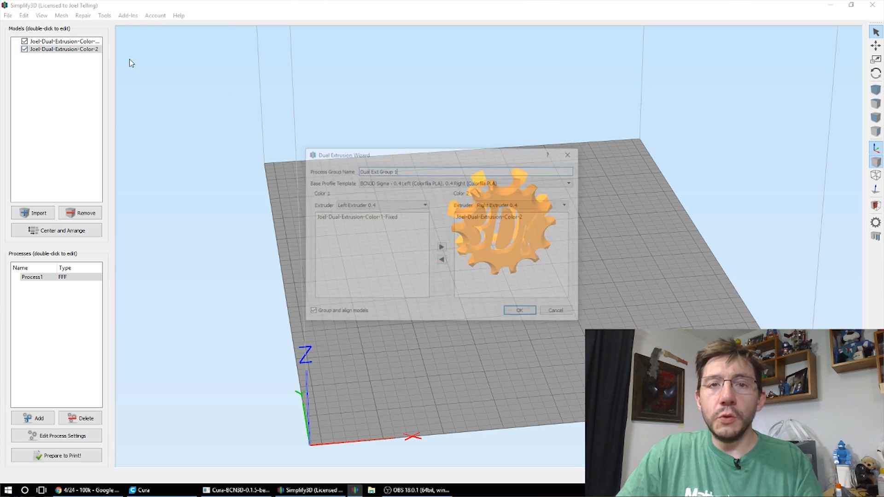
pyautogui.moveTo(405, 171); pyautogui.dragTo(334, 173)
pyautogui.write('Angus is Rad!')
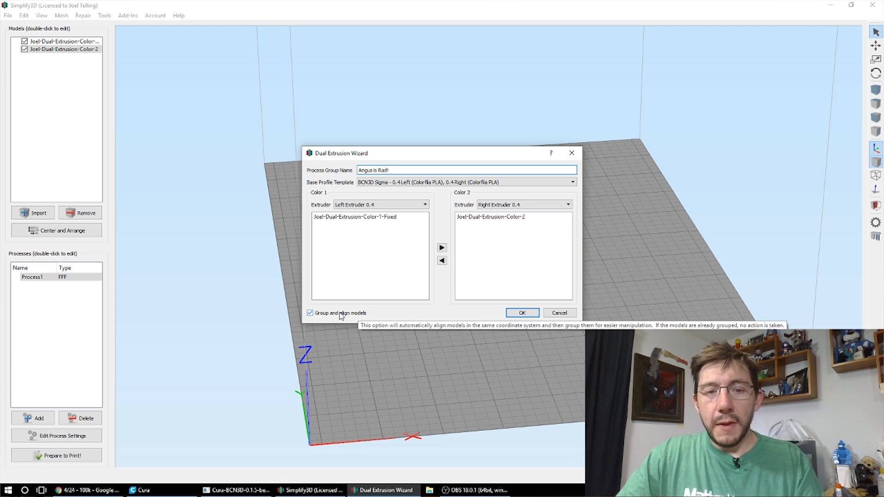
pyautogui.click(520, 313)
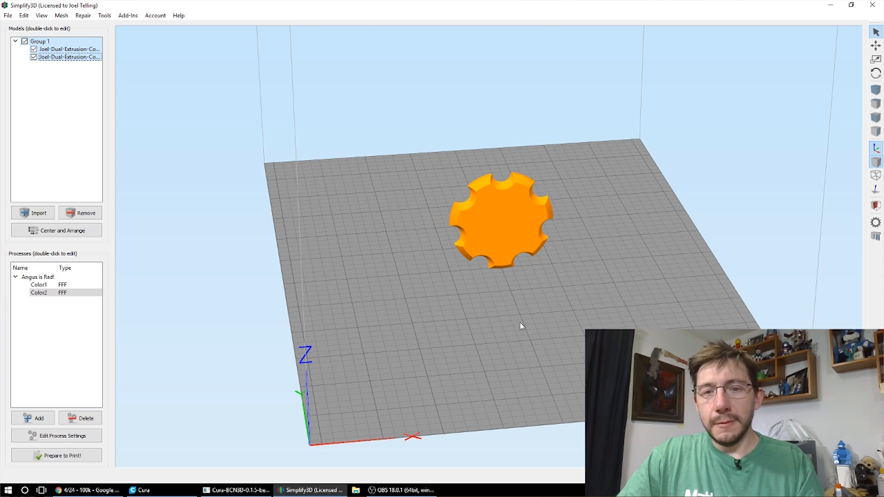
# - Rotate the grouped coin -90° about the X axis so it lies flat, and center and arrange it on the build table
pyautogui.scroll(1, 506, 214)
pyautogui.moveTo(507, 211); pyautogui.dragTo(504, 207)
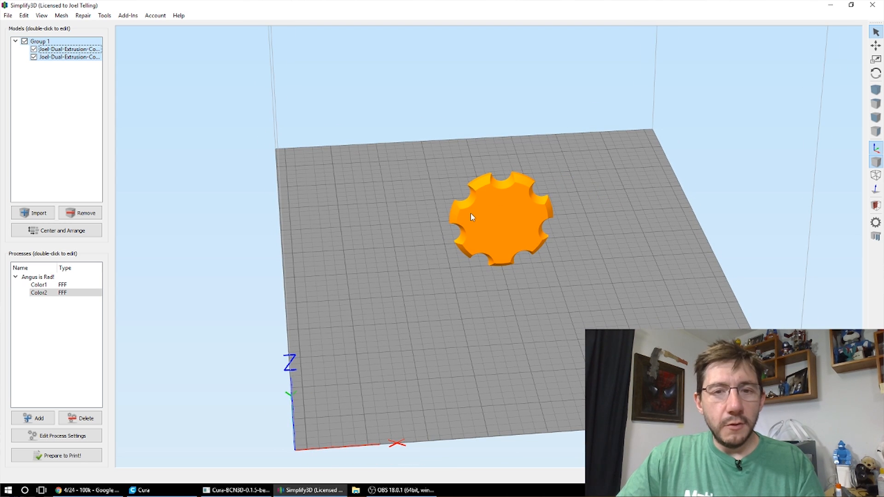
pyautogui.click(46, 292)
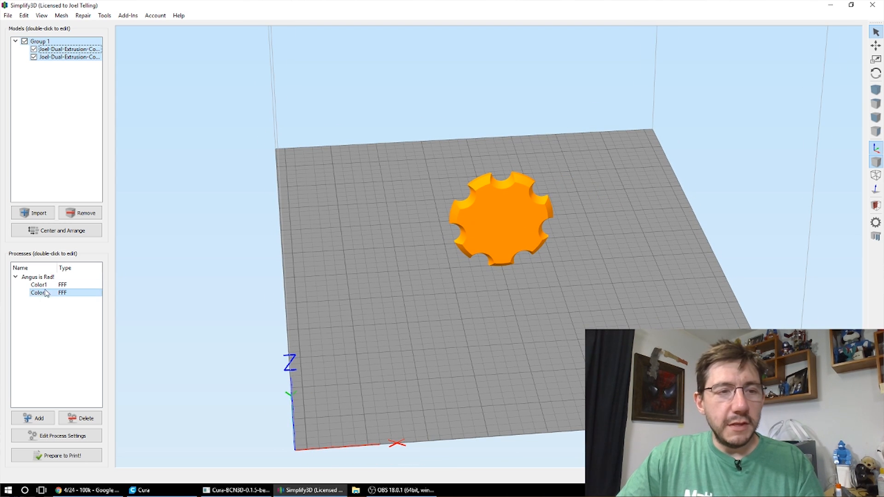
pyautogui.doubleClick(502, 225)
pyautogui.doubleClick(813, 224)
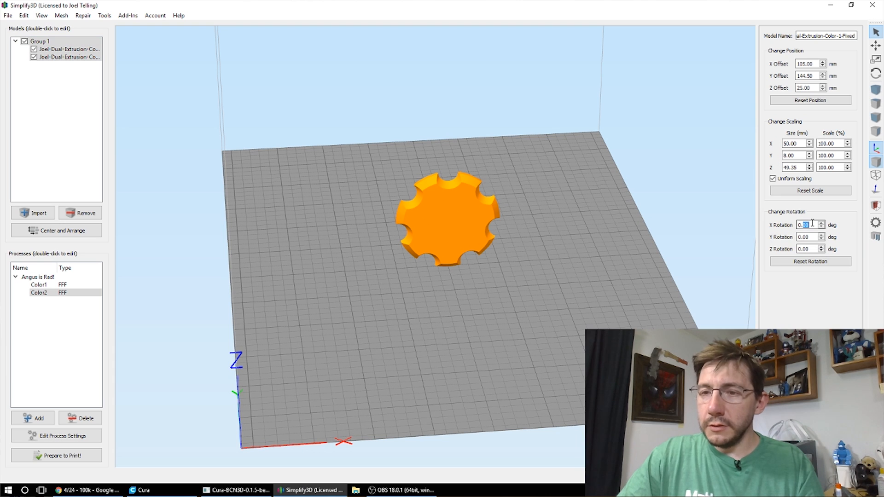
pyautogui.write('9')
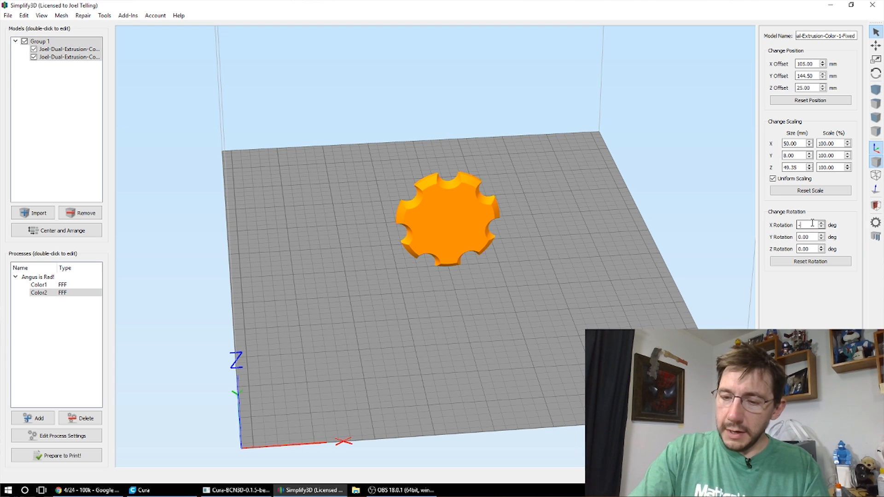
pyautogui.write('0')
pyautogui.press('Return')
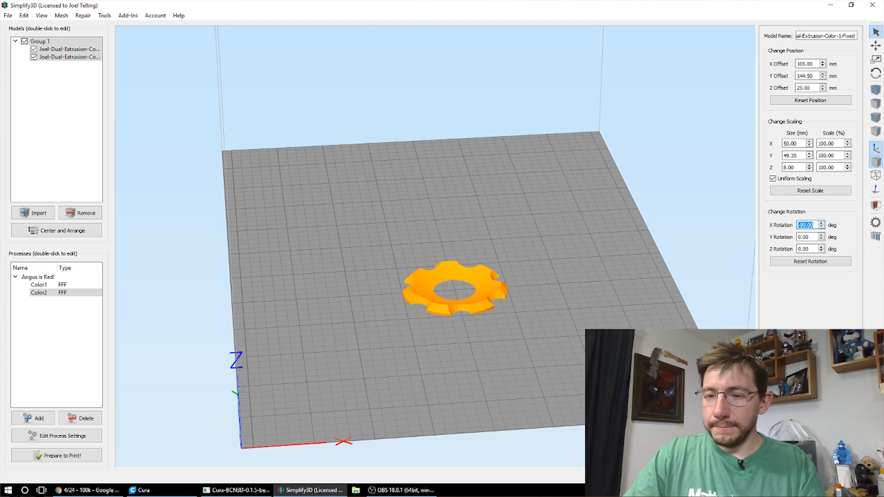
pyautogui.press('Escape')
pyautogui.click(46, 230)
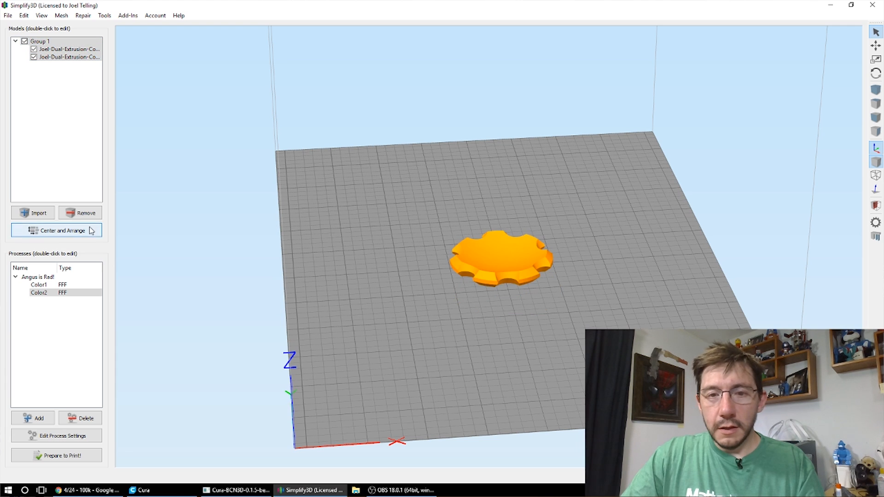
# - Prepare the print with both the Color1 and Color2 processes selected, using continuous layer-by-layer printing
pyautogui.scroll(2, 495, 280)
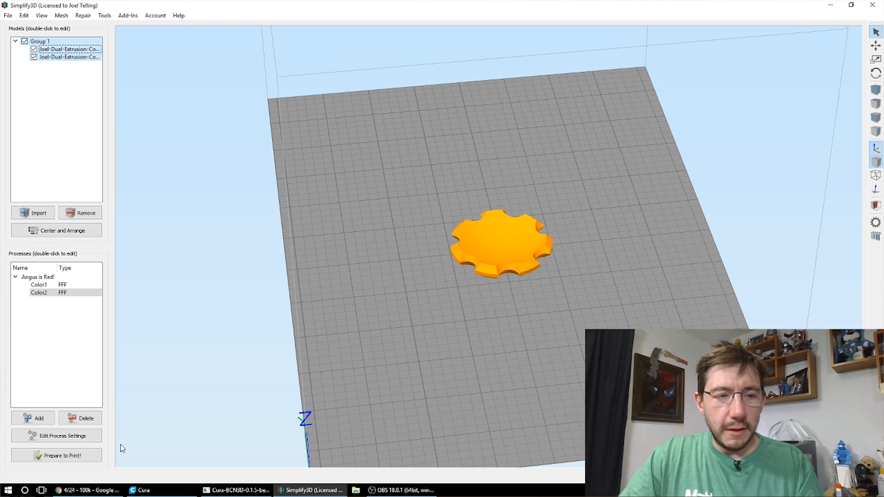
pyautogui.click(81, 456)
pyautogui.click(416, 263)
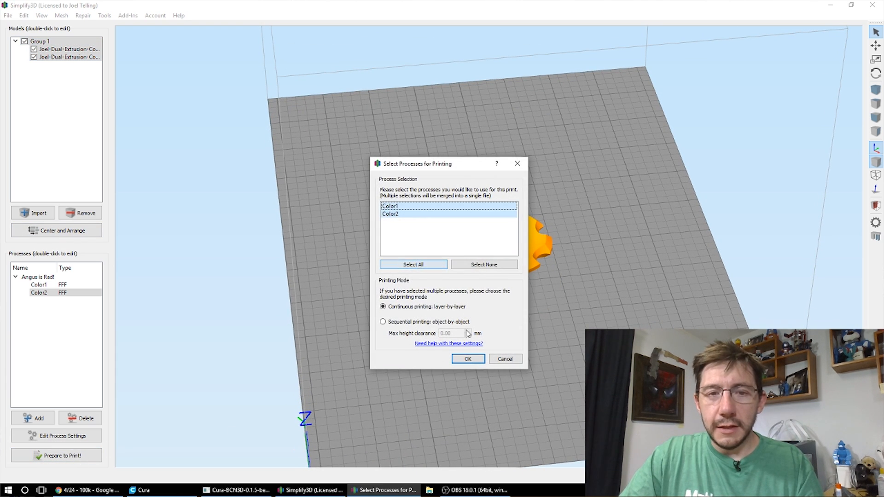
pyautogui.click(467, 359)
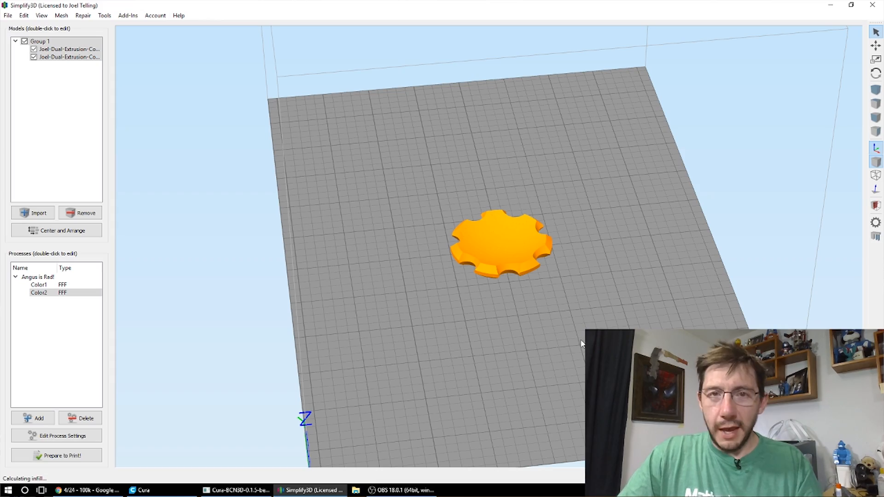
# - Examine the boundaries between the two toolheads' toolpaths around the coin's letters, and leave the preview
pyautogui.scroll(10, 544, 287)
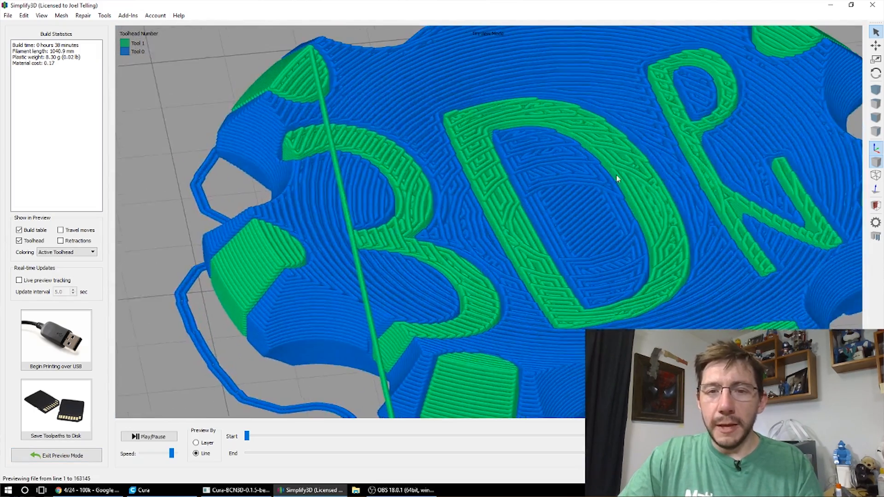
pyautogui.moveTo(616, 174); pyautogui.dragTo(493, 222)
pyautogui.scroll(10, 413, 189)
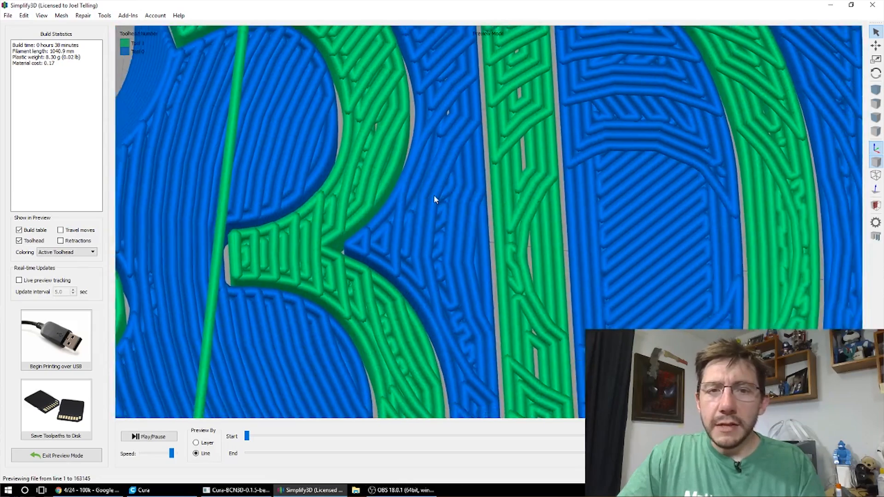
pyautogui.moveTo(501, 197); pyautogui.dragTo(428, 178, button='right')
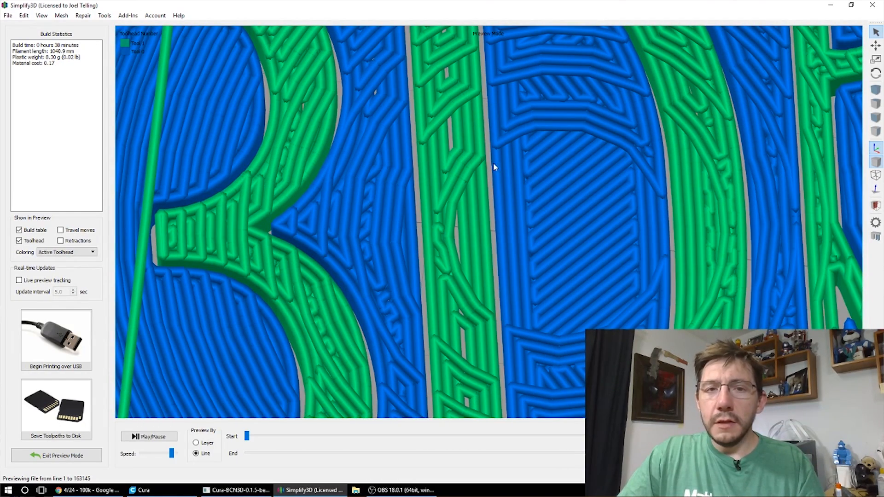
pyautogui.scroll(-10, 493, 165)
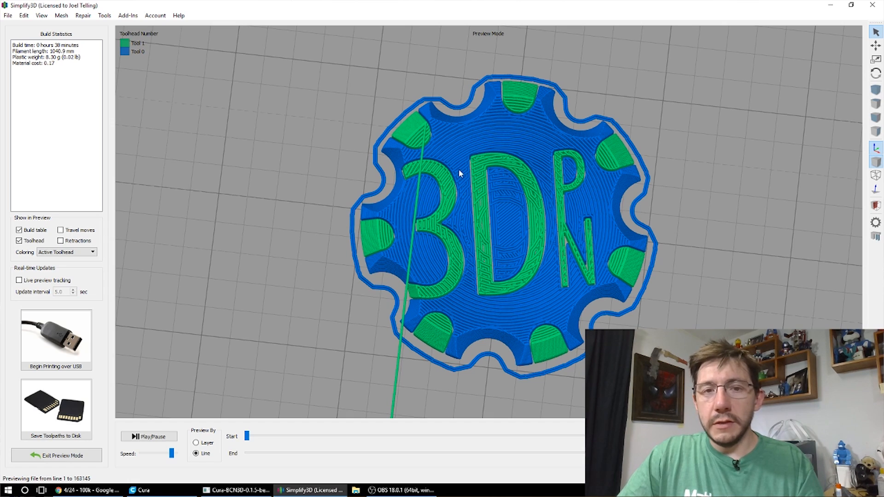
pyautogui.scroll(4, 475, 188)
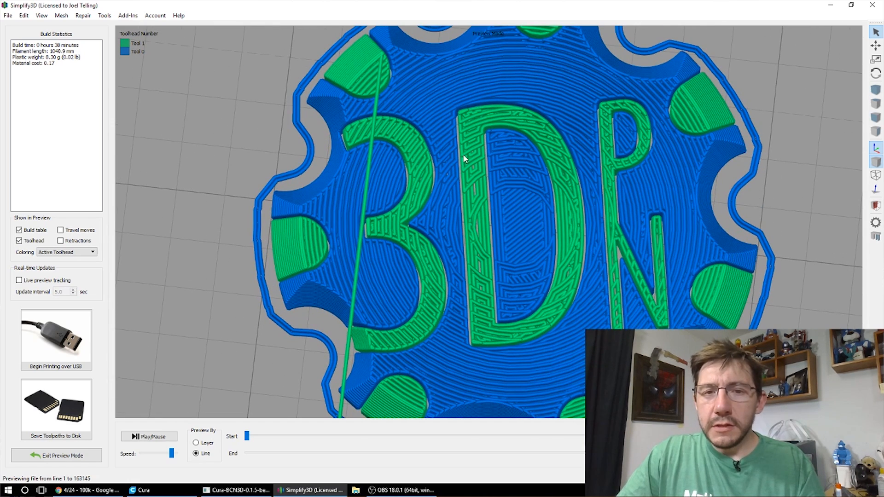
pyautogui.scroll(-8, 486, 161)
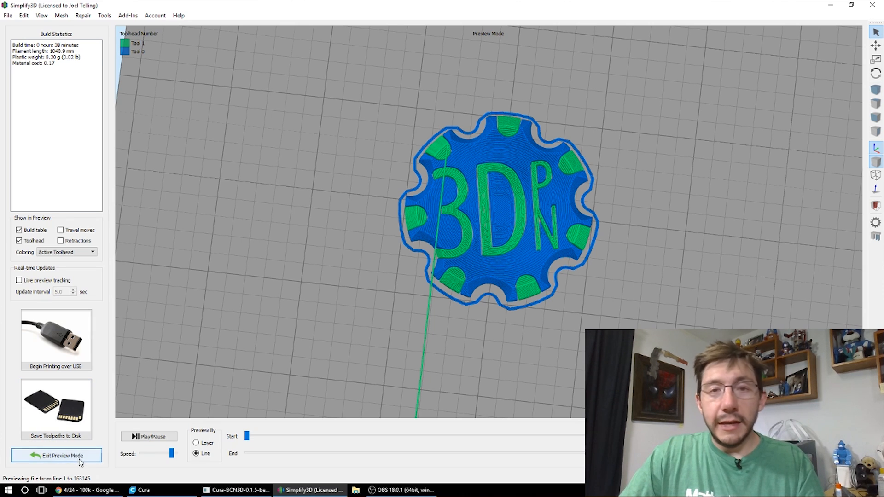
pyautogui.click(56, 455)
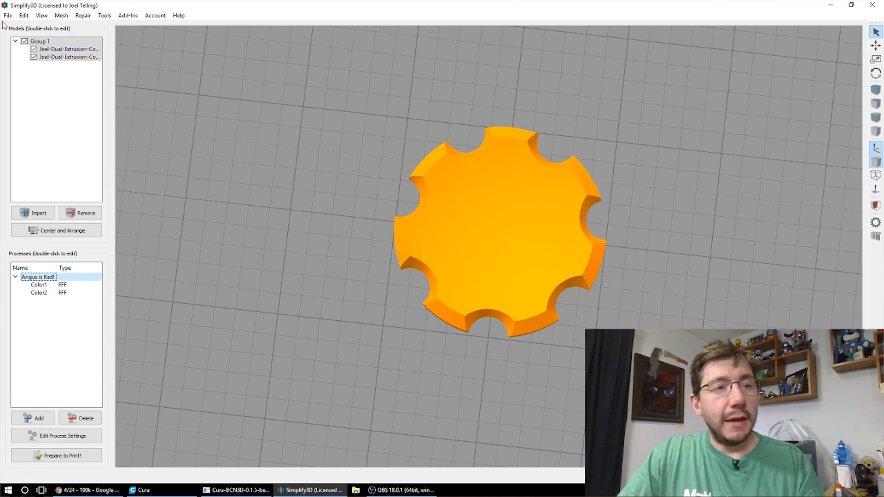
# - Ungroup the "Angus is Rad!" process group so Color1 and Color2 are separate processes
pyautogui.click(23, 13)
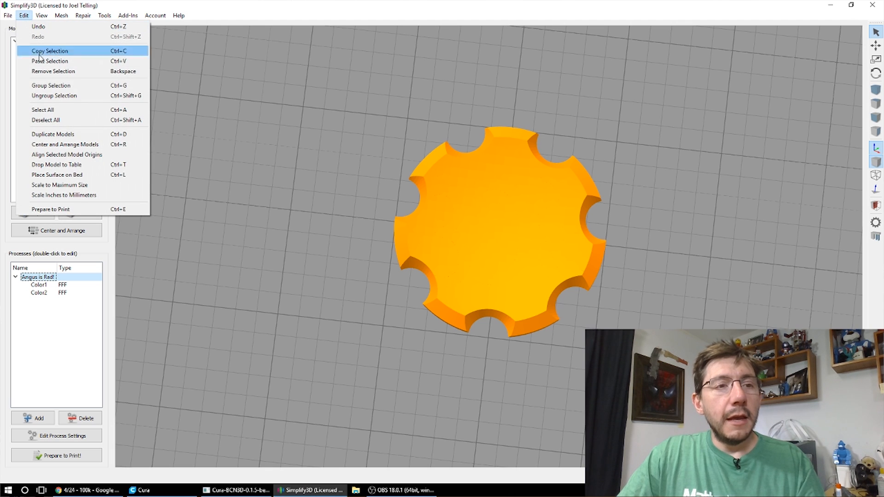
pyautogui.click(55, 100)
pyautogui.click(49, 324)
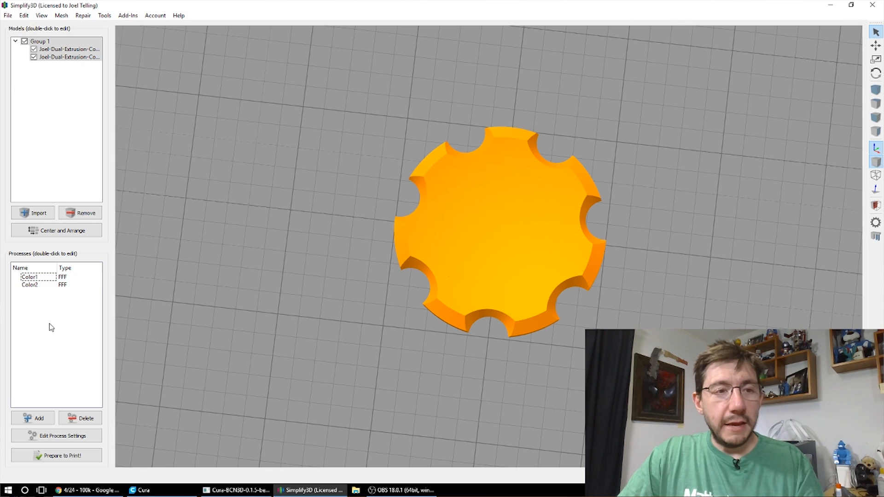
# - Review the settings of the Color1 and Color2 processes in turn, cancelling each without changes
pyautogui.doubleClick(38, 278)
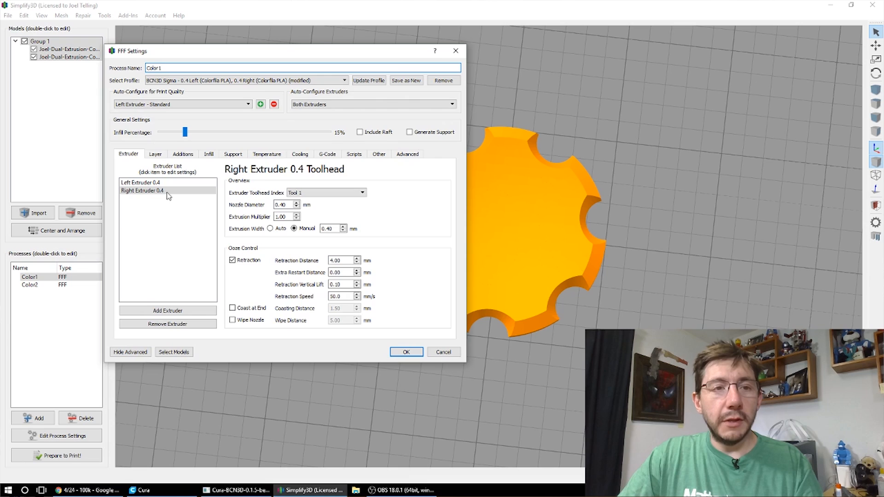
pyautogui.click(443, 351)
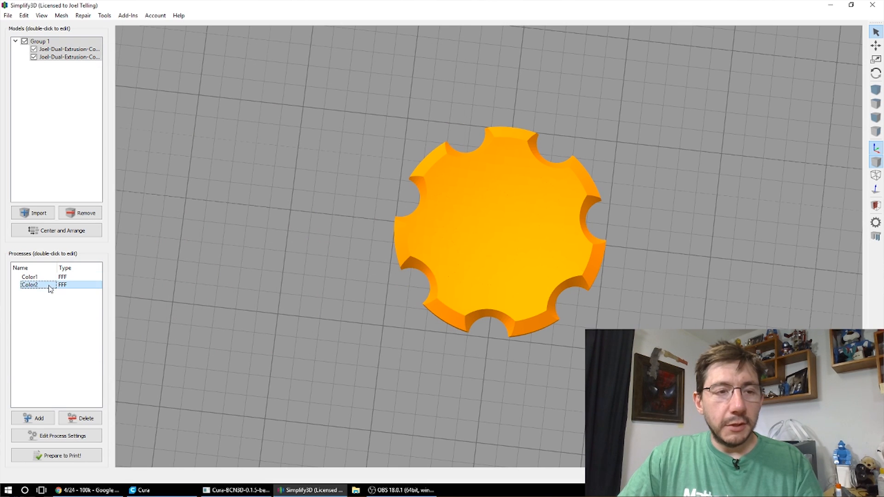
pyautogui.doubleClick(30, 285)
pyautogui.click(444, 351)
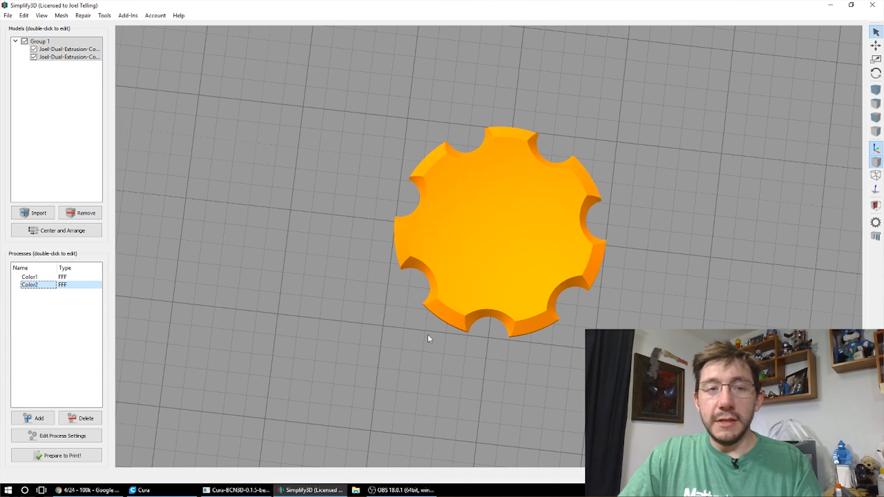
# - Adjust the horizontal size compensation of the Color1 process and apply its settings
pyautogui.doubleClick(30, 277)
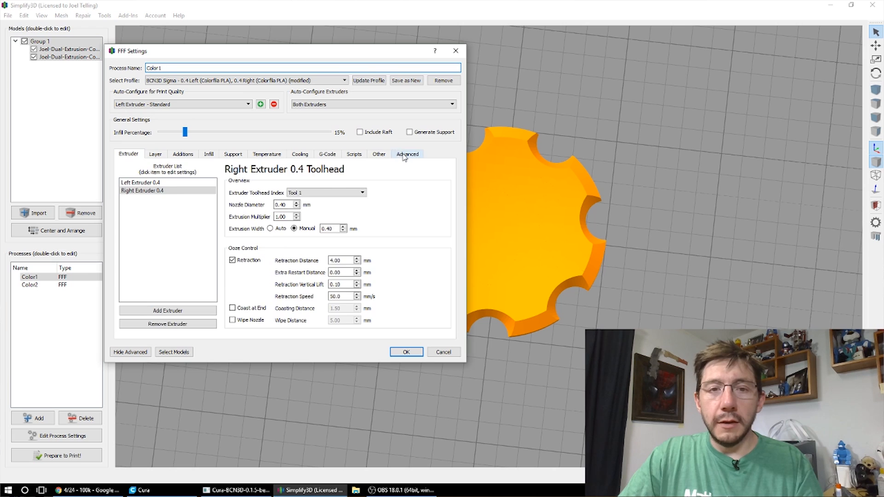
pyautogui.click(403, 154)
pyautogui.click(379, 155)
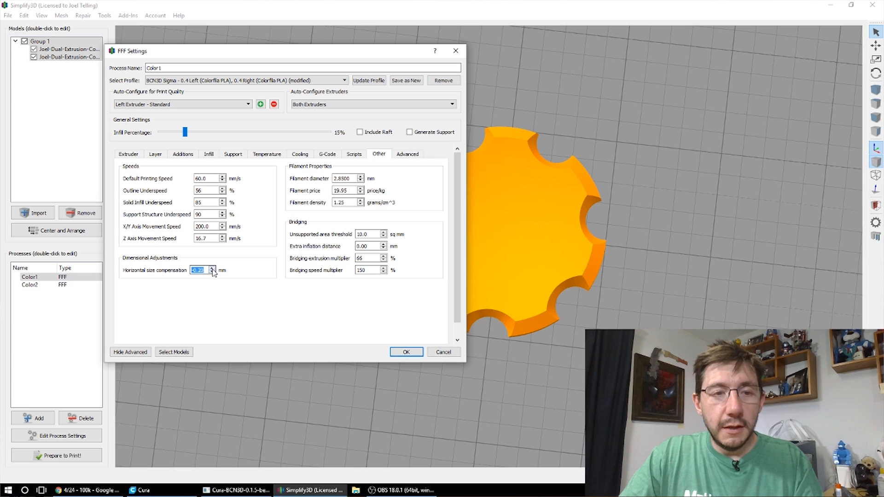
pyautogui.click(404, 352)
# - Check the horizontal size compensation of the Color2 process and accept its settings
pyautogui.doubleClick(29, 285)
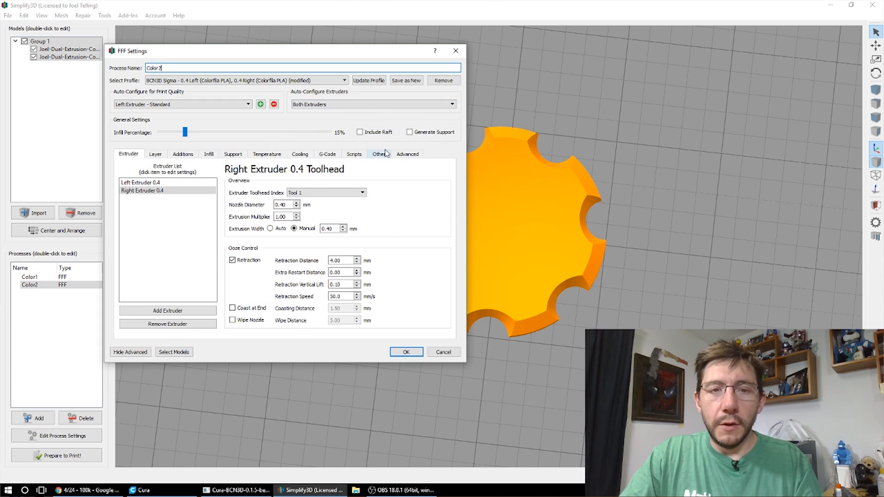
pyautogui.click(378, 153)
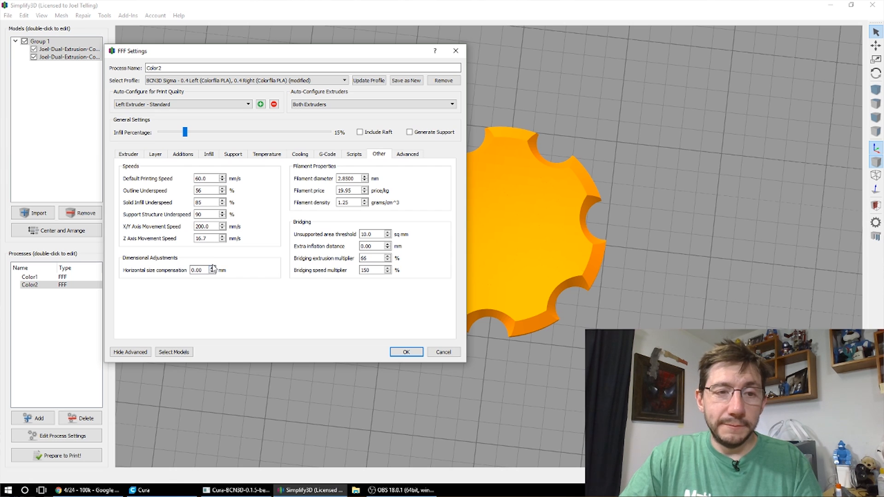
pyautogui.click(405, 352)
# - Prepare the print with both Color1 and Color2 processes selected, using continuous layer-by-layer printing
pyautogui.click(63, 462)
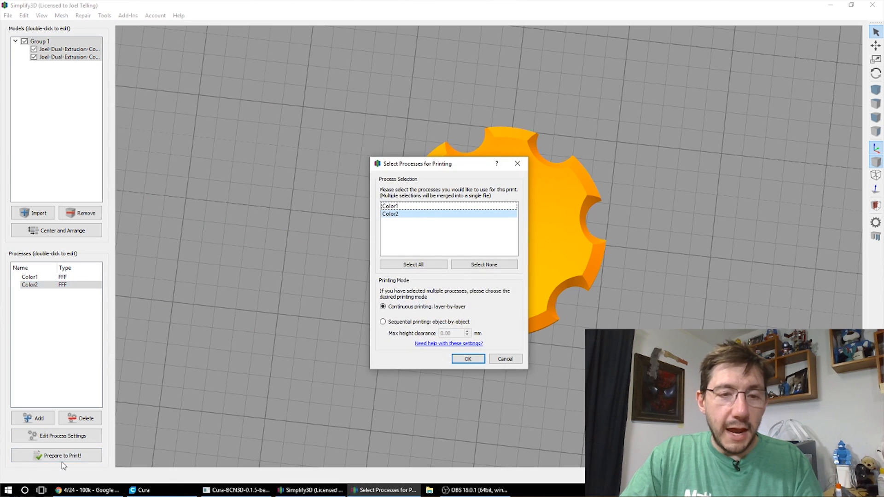
pyautogui.click(413, 264)
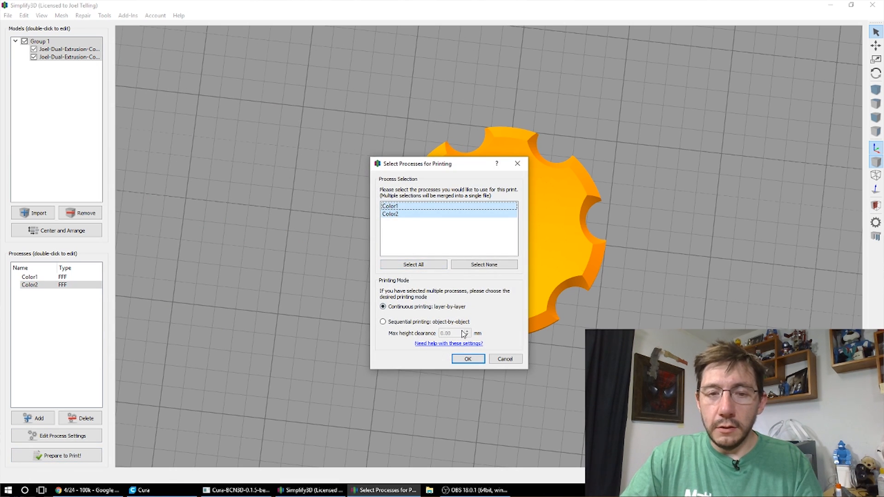
pyautogui.click(467, 358)
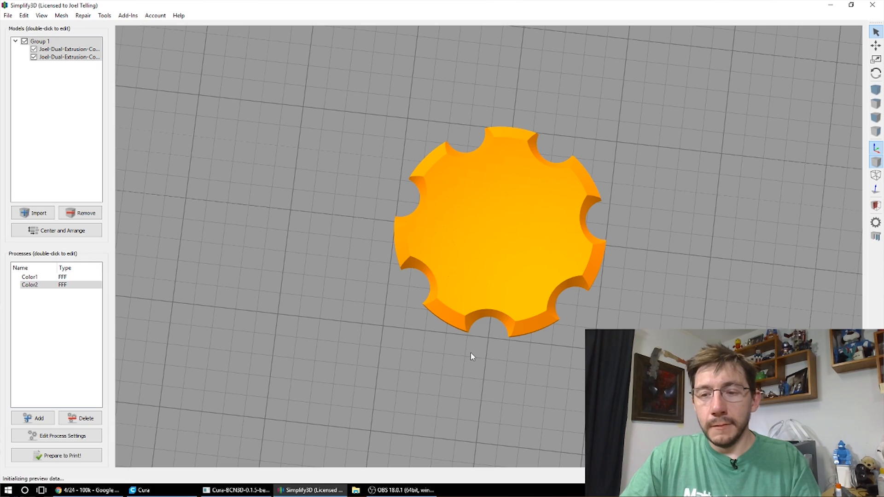
# - Examine the regenerated toolpaths up close and across the whole coin for the fit between both toolheads' regions
pyautogui.scroll(10, 535, 305)
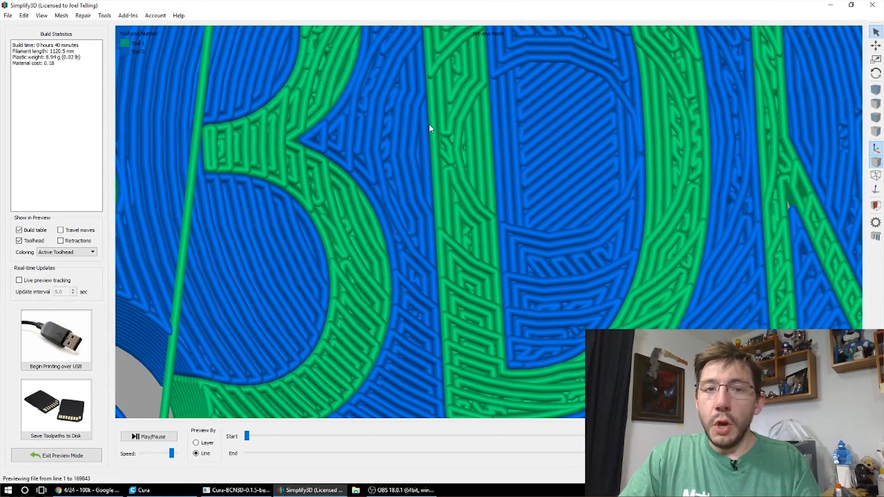
pyautogui.scroll(-8, 489, 204)
pyautogui.moveTo(501, 219); pyautogui.dragTo(519, 211)
pyautogui.scroll(-4, 519, 221)
pyautogui.moveTo(519, 246); pyautogui.dragTo(499, 202)
pyautogui.moveTo(497, 201); pyautogui.dragTo(496, 270, button='right')
pyautogui.moveTo(504, 310); pyautogui.dragTo(499, 261, button='right')
# - Limit the line preview to end at line 4766 and inspect the spacing around the coin's letters
pyautogui.moveTo(854, 453)
pyautogui.mouseDown()
pyautogui.moveTo(395, 453)
pyautogui.moveTo(218, 464)
pyautogui.moveTo(262, 462)
pyautogui.mouseUp()
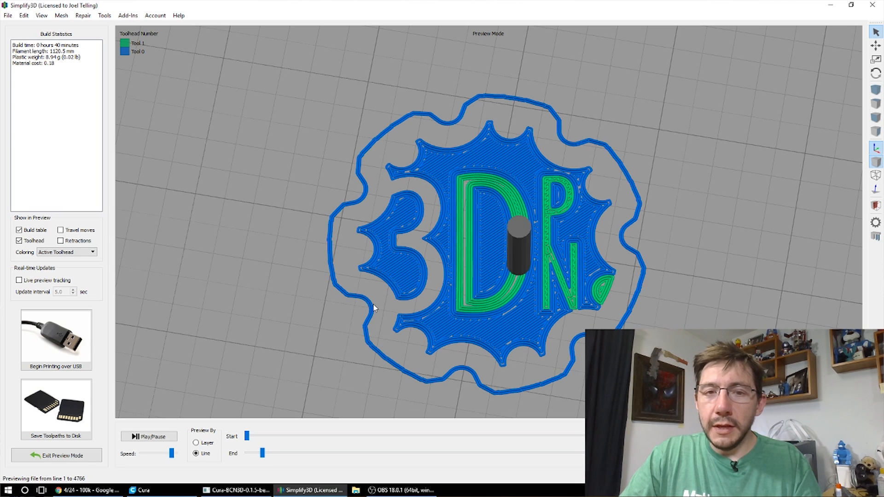
pyautogui.scroll(6, 442, 224)
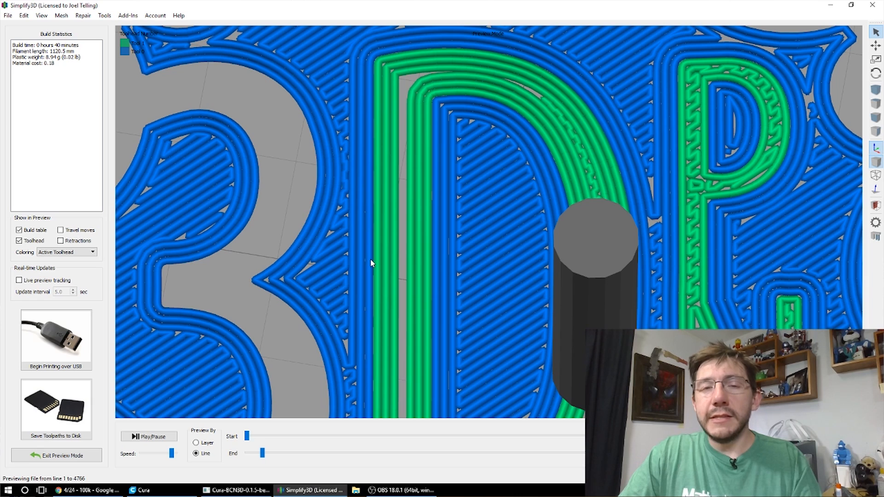
pyautogui.scroll(-3, 371, 263)
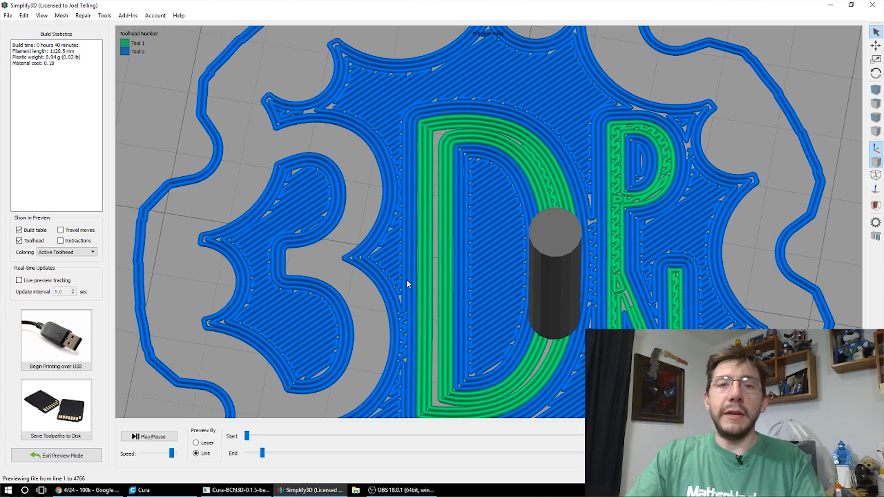
# - Switch the toolpath preview of the whole coin from line to layer mode
pyautogui.scroll(-3, 368, 313)
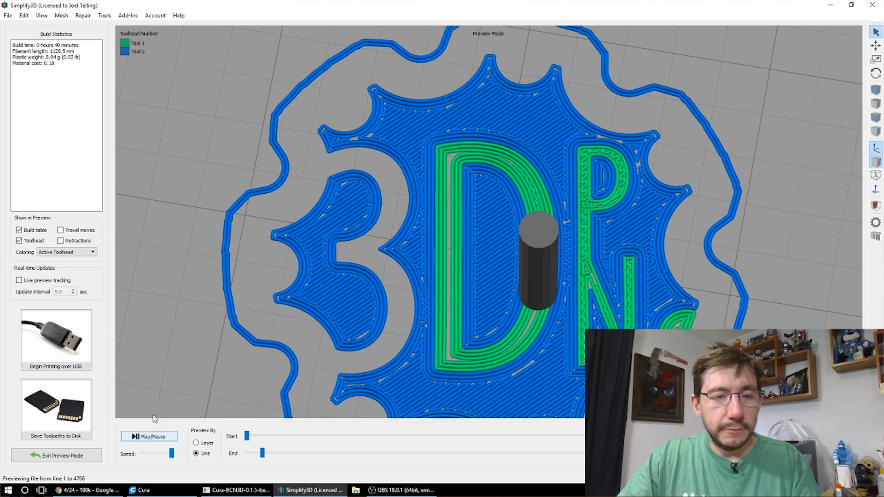
pyautogui.scroll(-5, 492, 319)
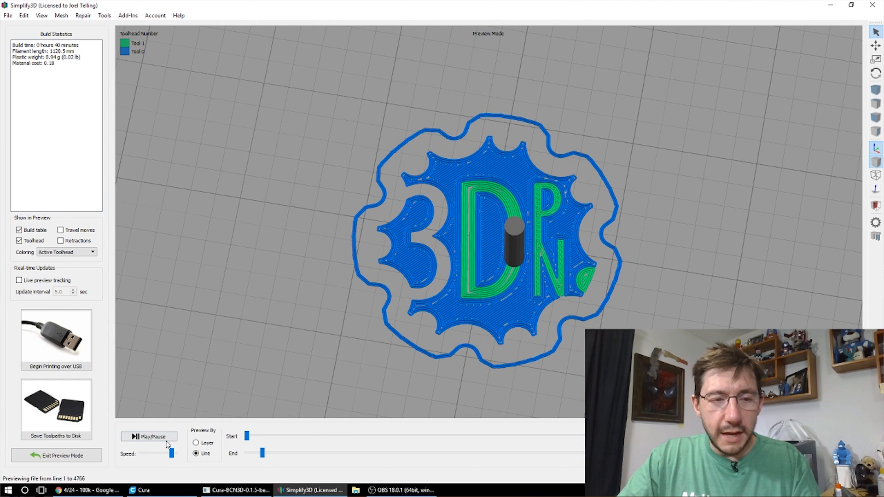
pyautogui.click(206, 443)
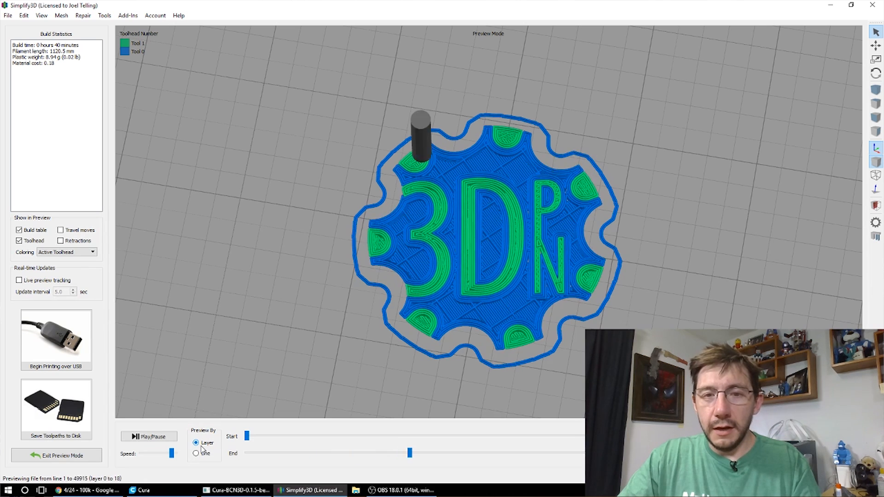